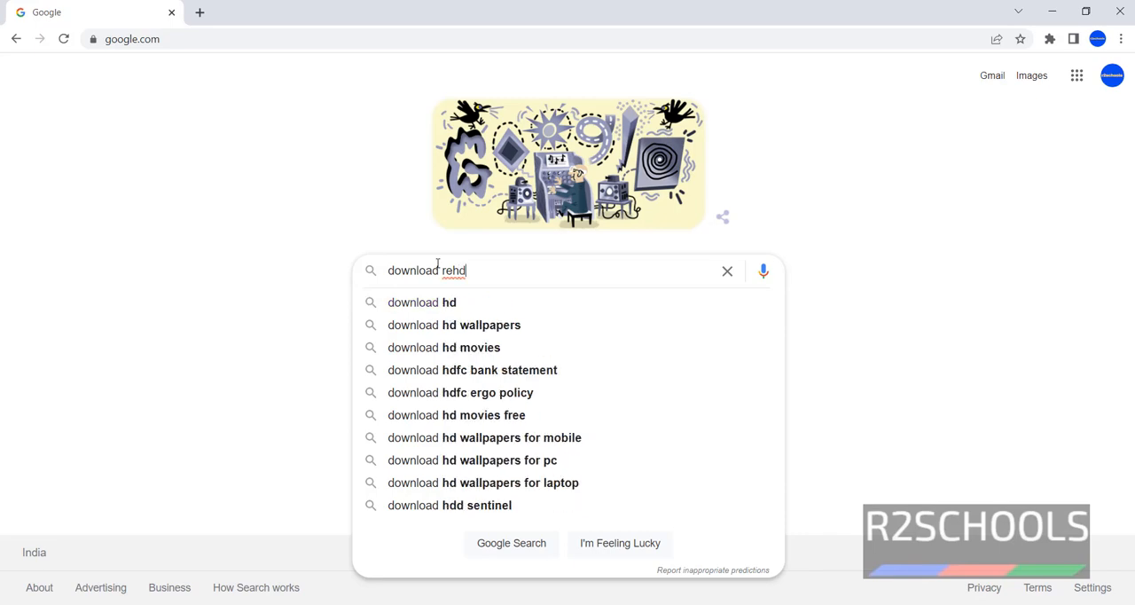
Step: Search Google for "download redhat linux 9" and open the Red Hat Enterprise Linux Download page from developers.redhat.com
key("BackSpace")
type("dhat linux 9")
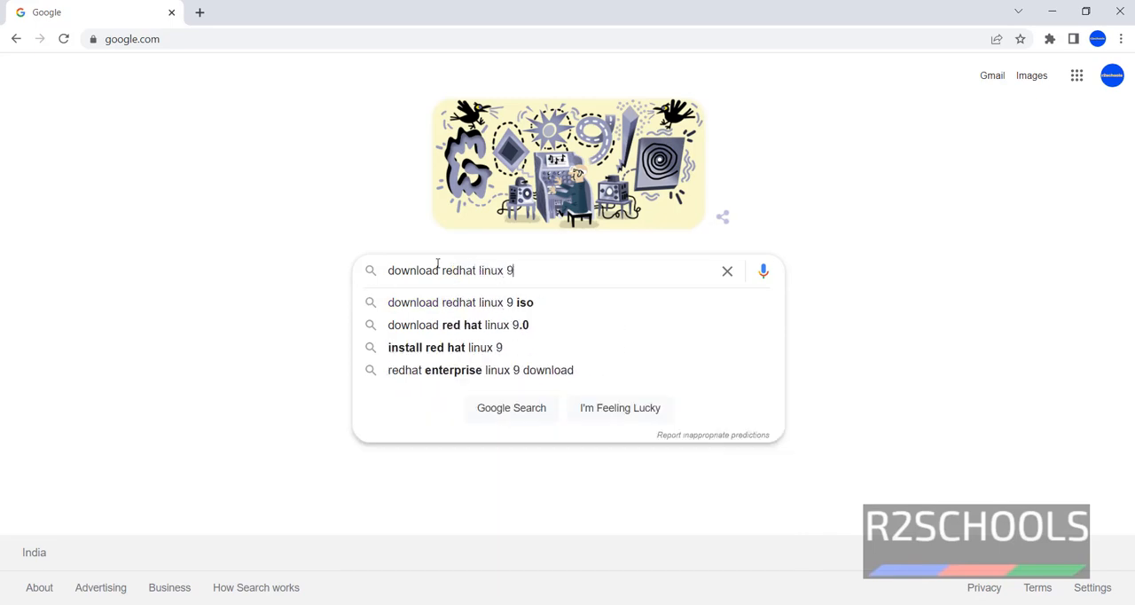
key("Return")
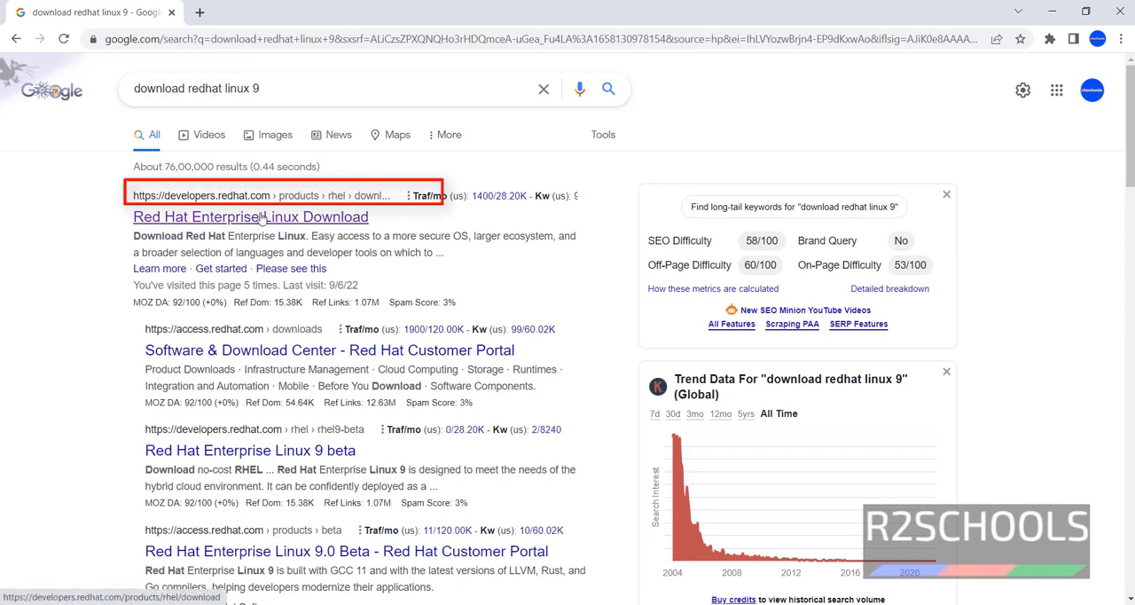
left_click(261, 217)
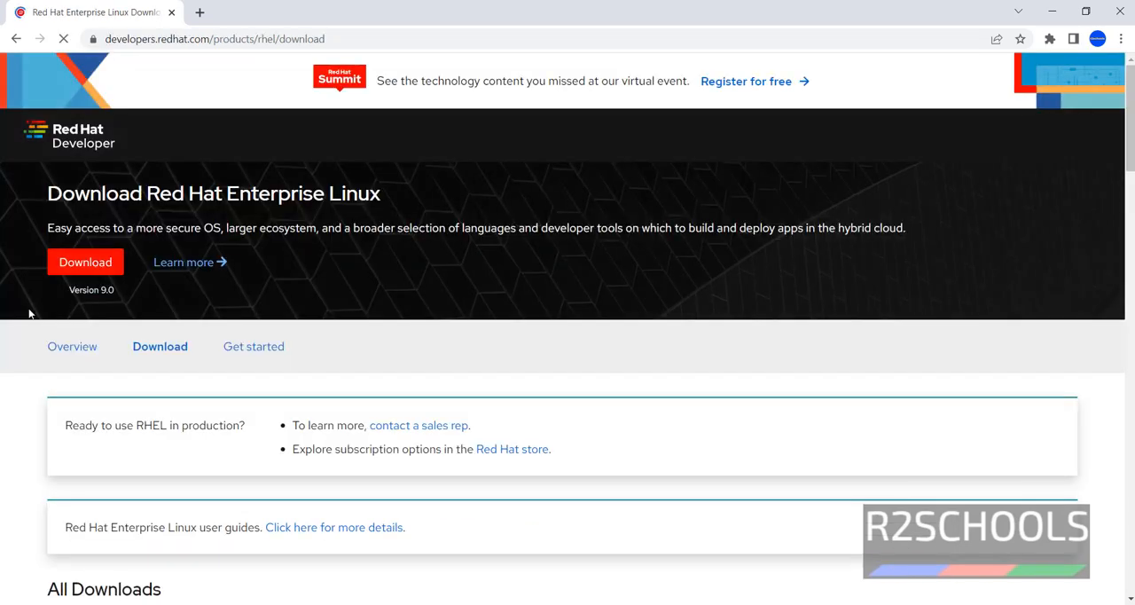
Step: Request the 9.0 x86_64 DVD iso download from the All Downloads list
scroll(519, 296, "down", 2)
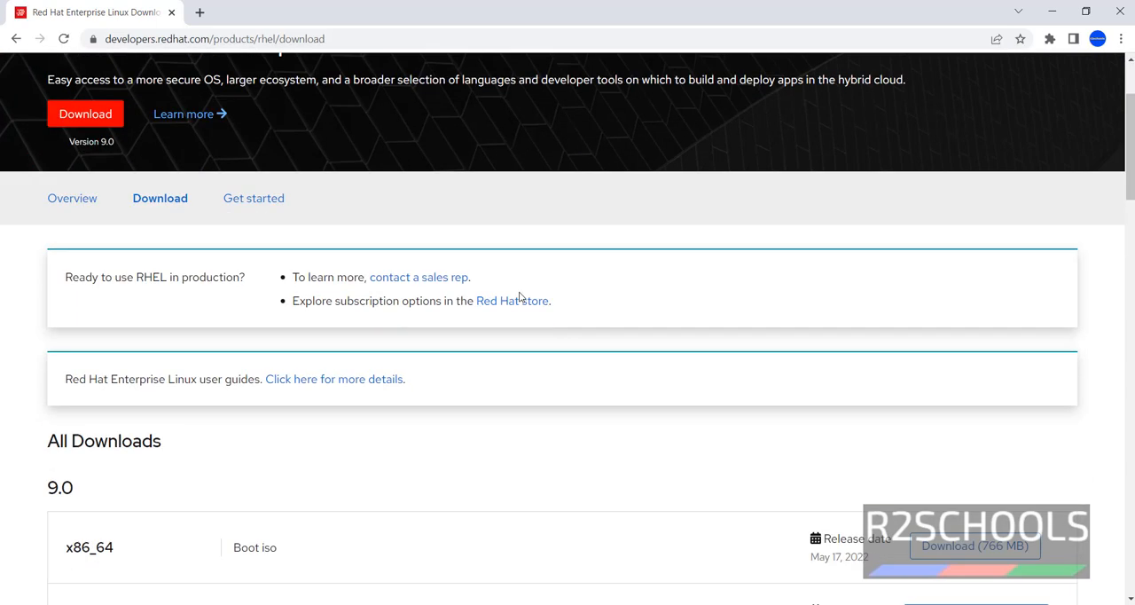
scroll(520, 296, "down", 4)
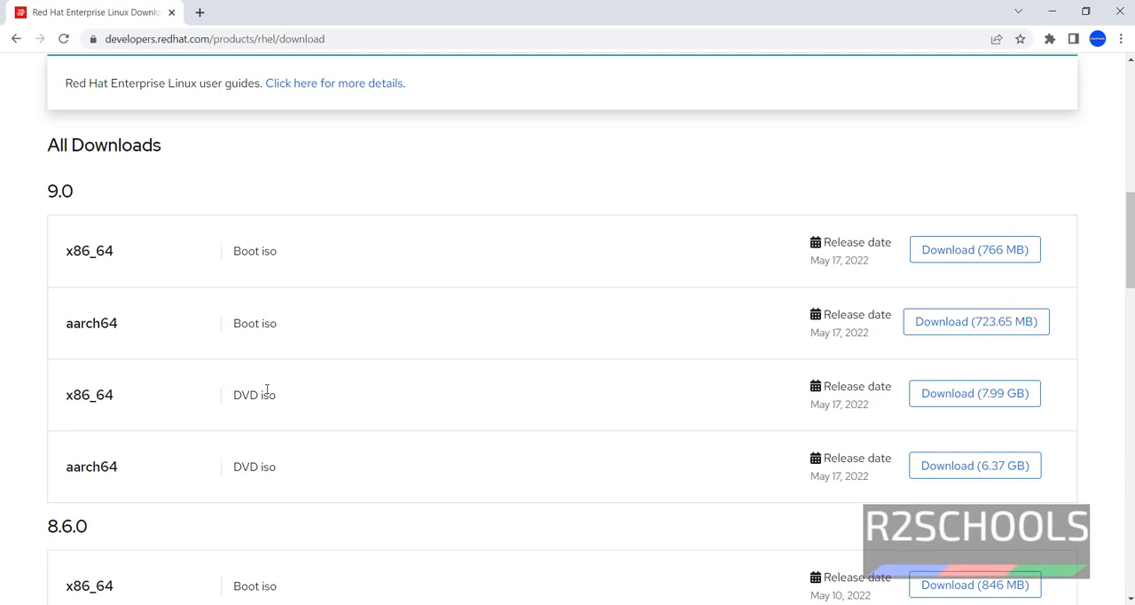
left_click(994, 400)
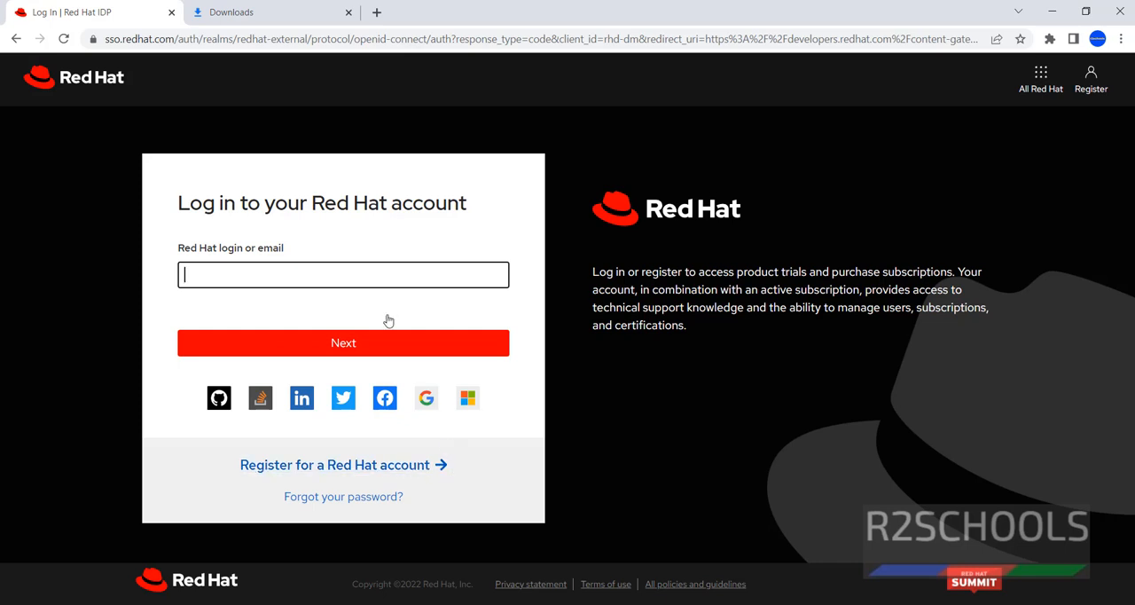
Step: Log in to the Red Hat account with the account's login email and password
left_click(220, 276)
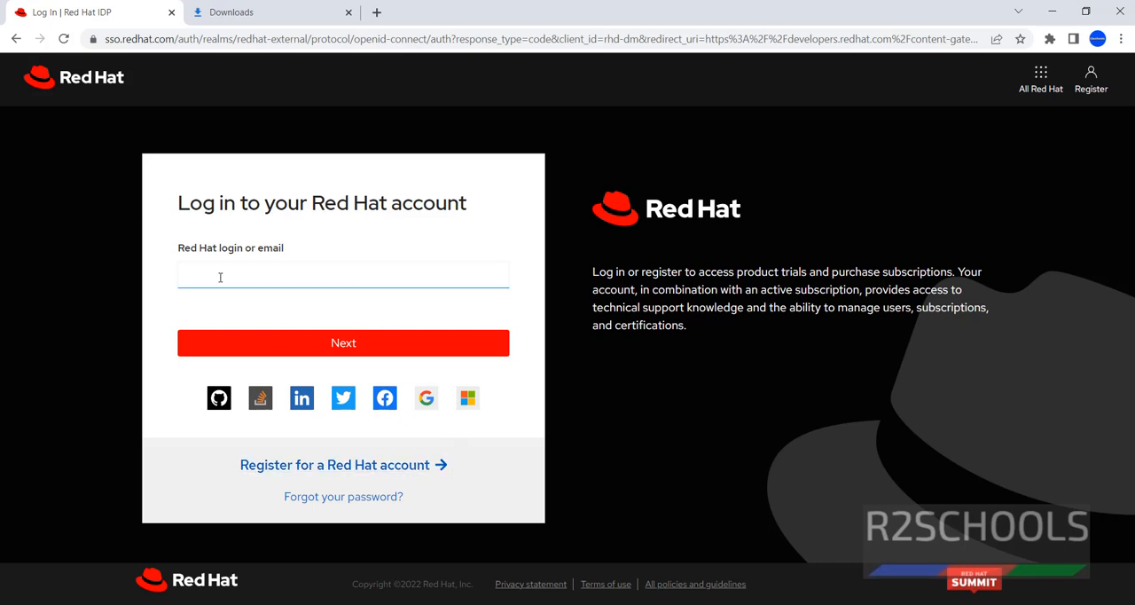
left_click(220, 278)
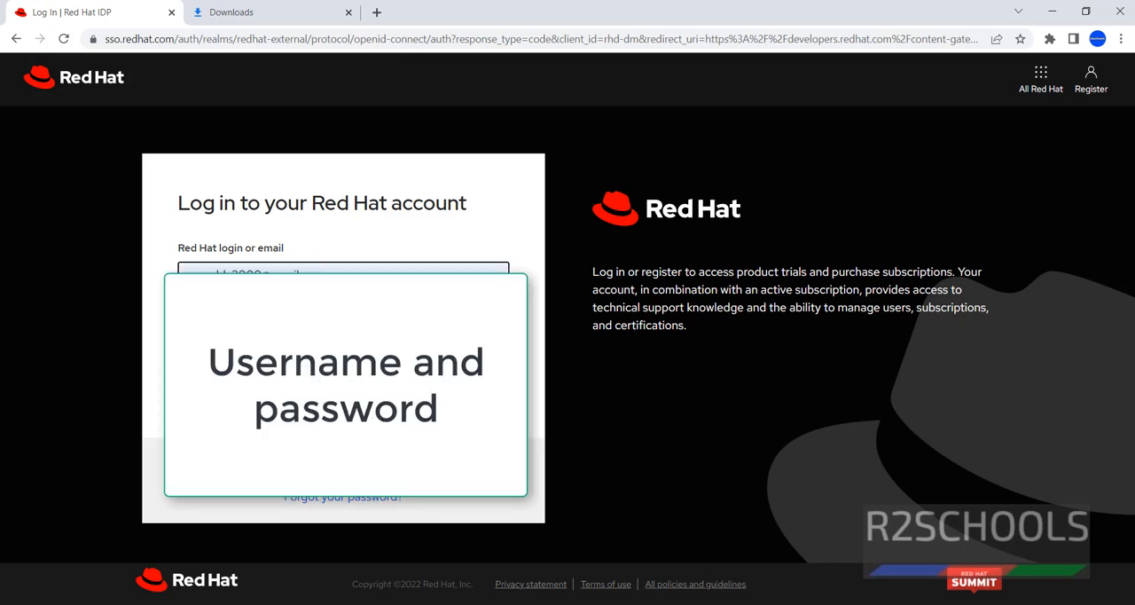
left_click(310, 328)
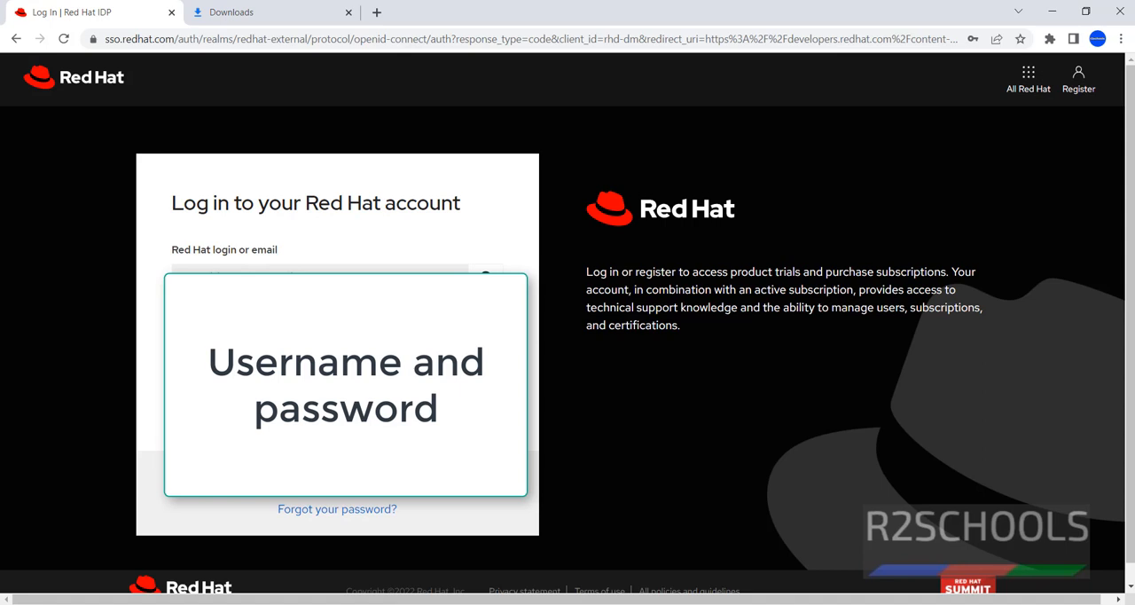
key("Return")
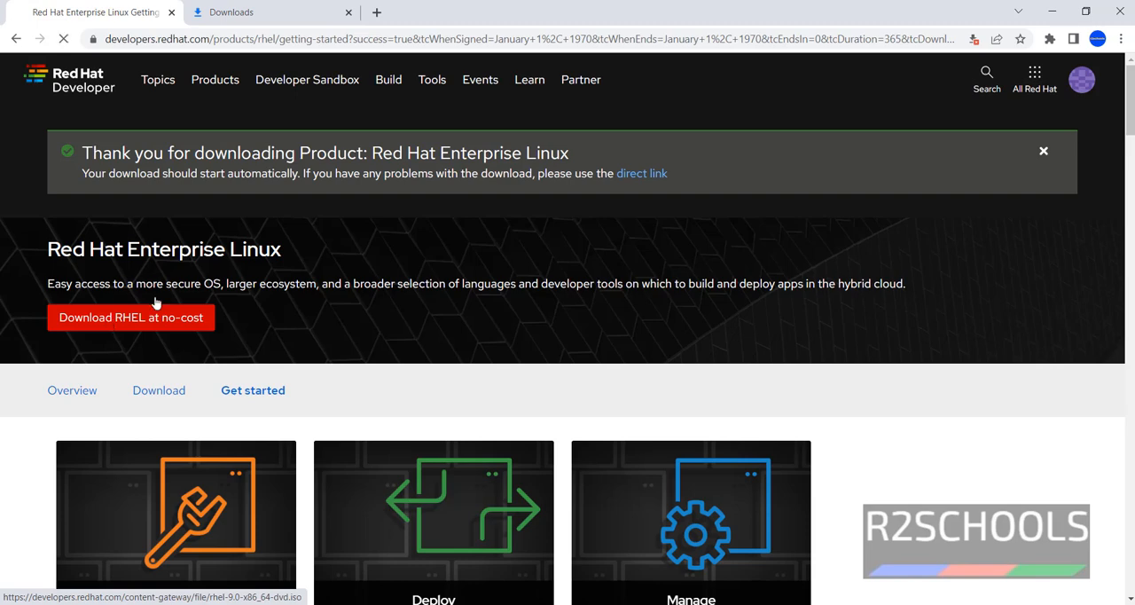
Step: Always allow developers.redhat.com to download multiple files and start the no-cost RHEL download
left_click(972, 39)
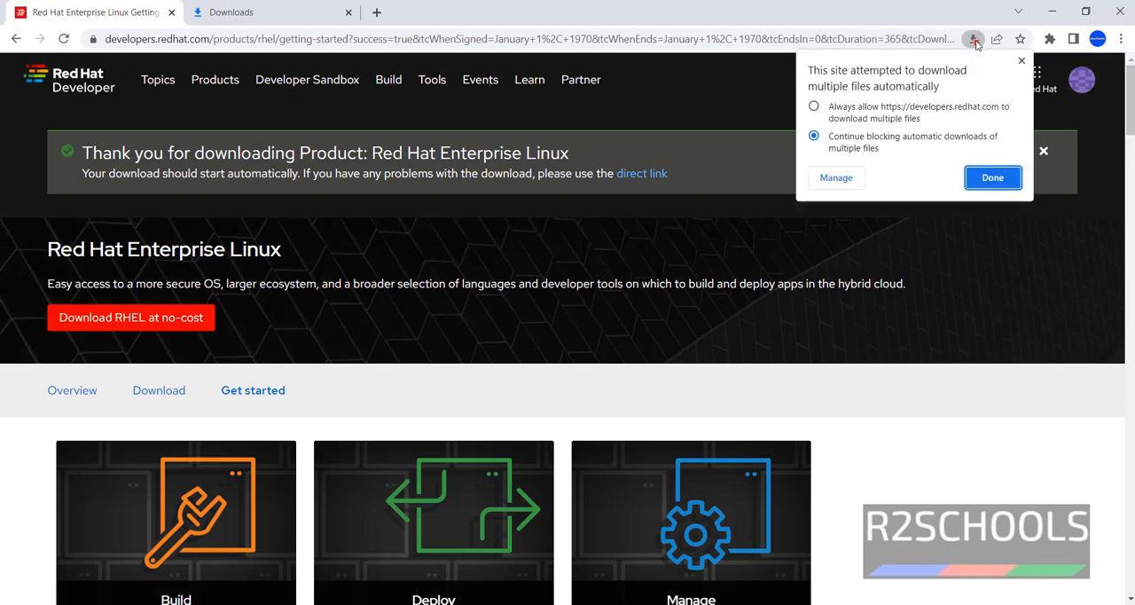
left_click(886, 112)
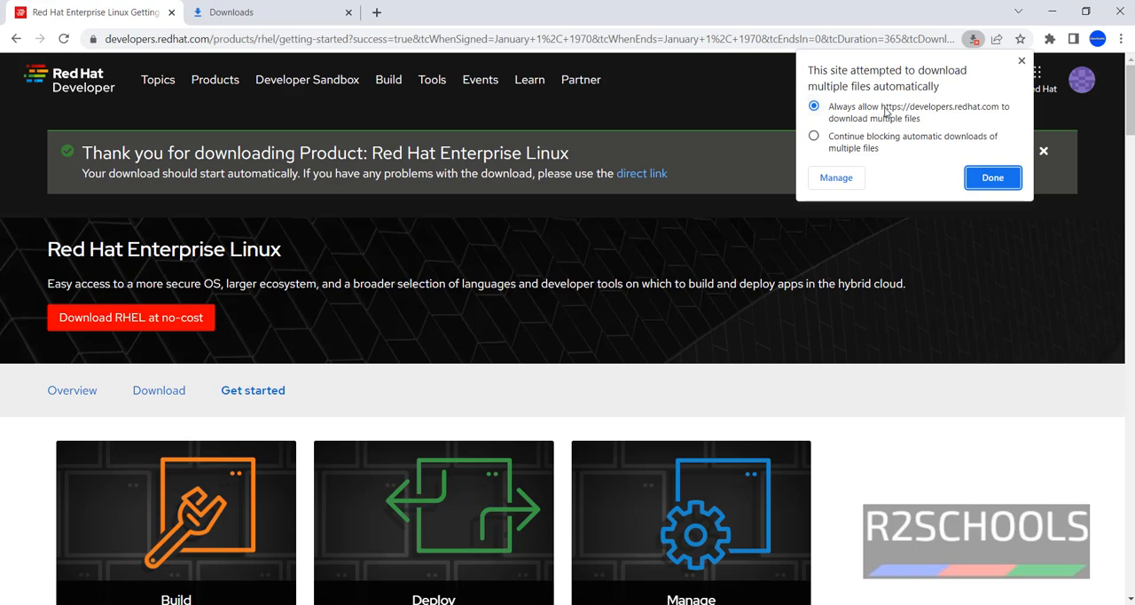
left_click(986, 181)
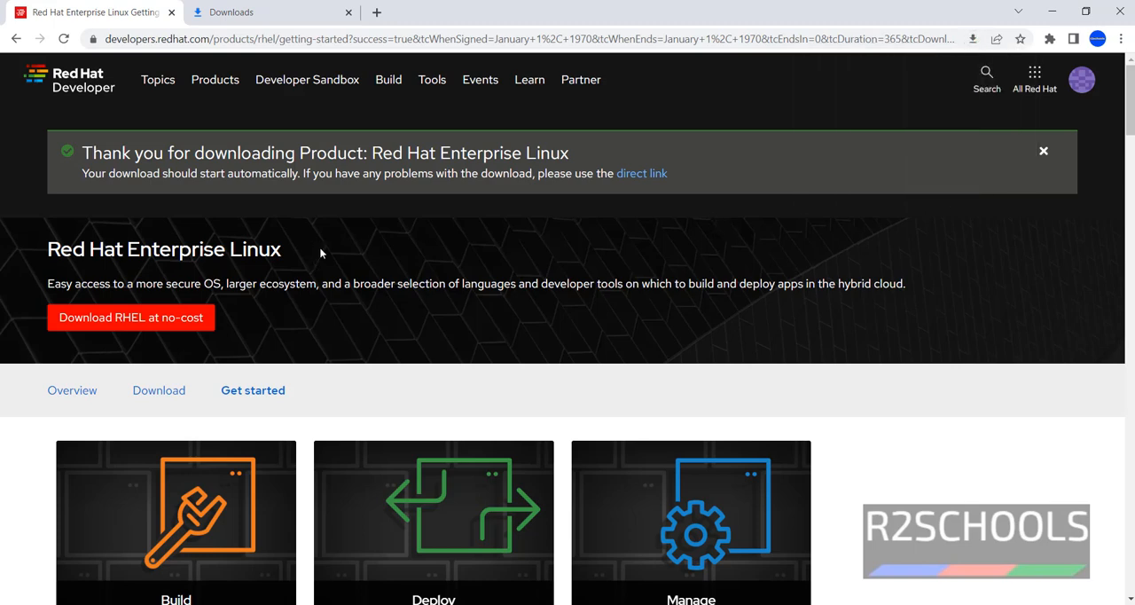
left_click(139, 318)
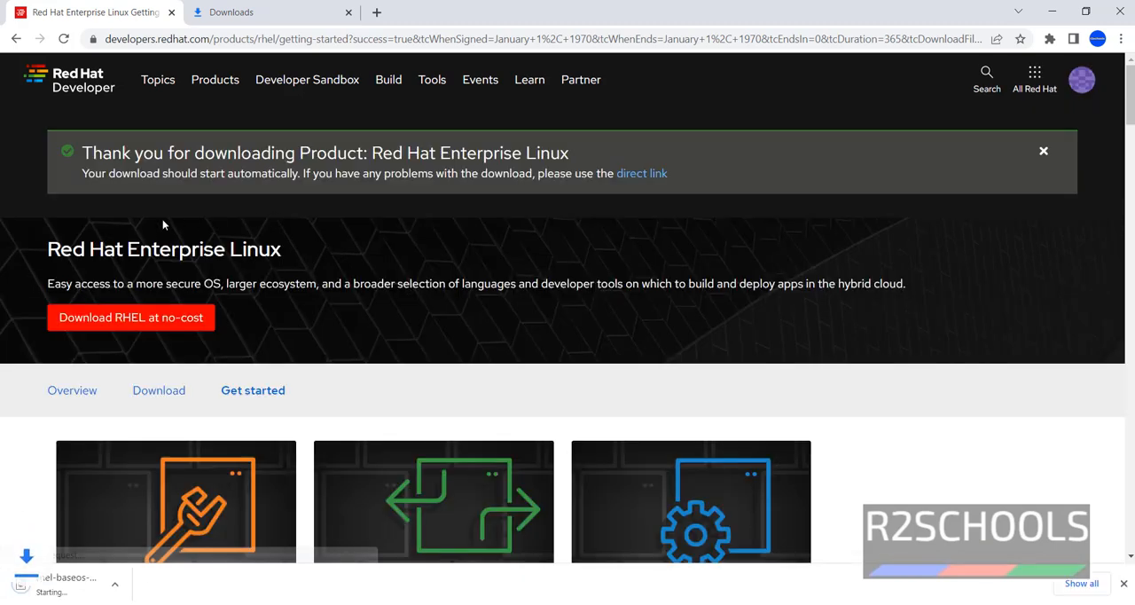
Step: Cancel the running rhel-baseos-9.0-x86_64-dvd (1).iso download in the browser's download list and dismiss the download bar
left_click(251, 9)
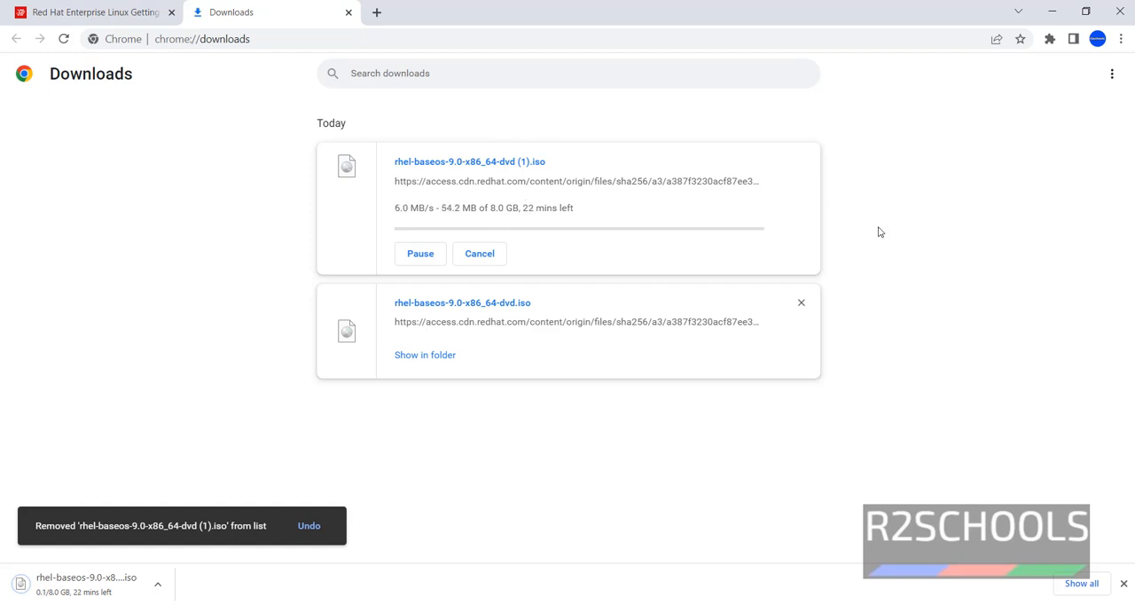
left_click(480, 254)
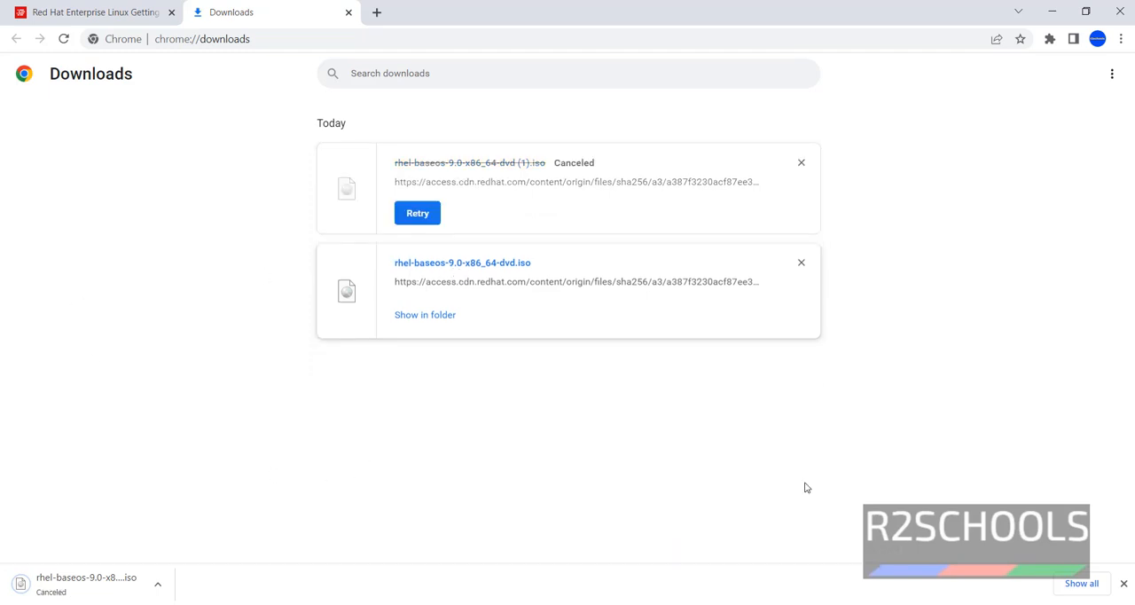
left_click(1123, 582)
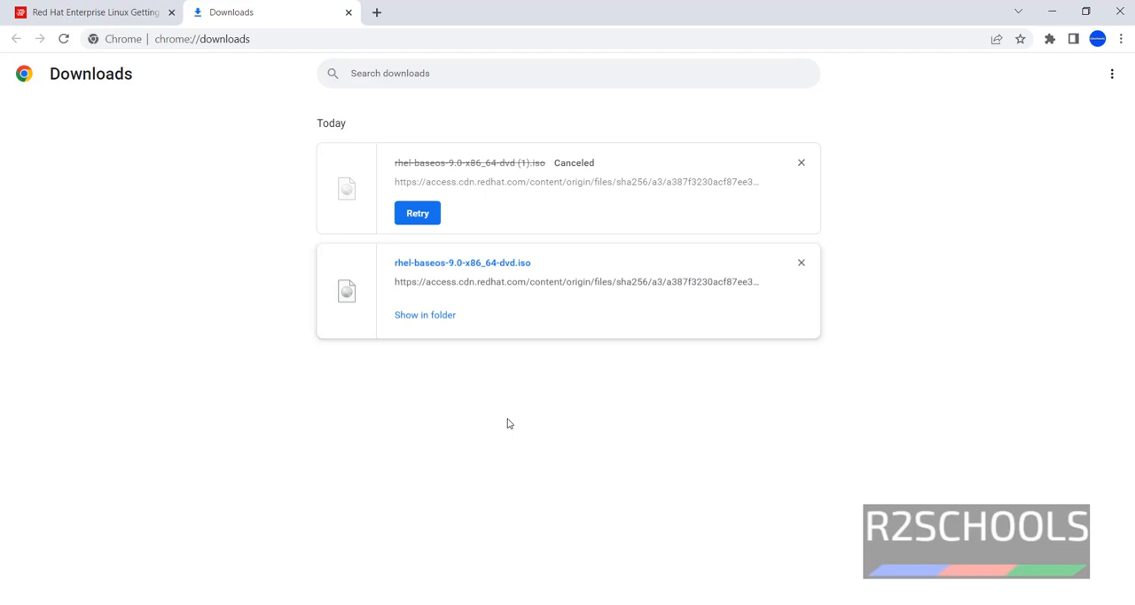
Step: Search Windows for "virtu" and switch to Oracle VM VirtualBox
key("super")
type("virtu")
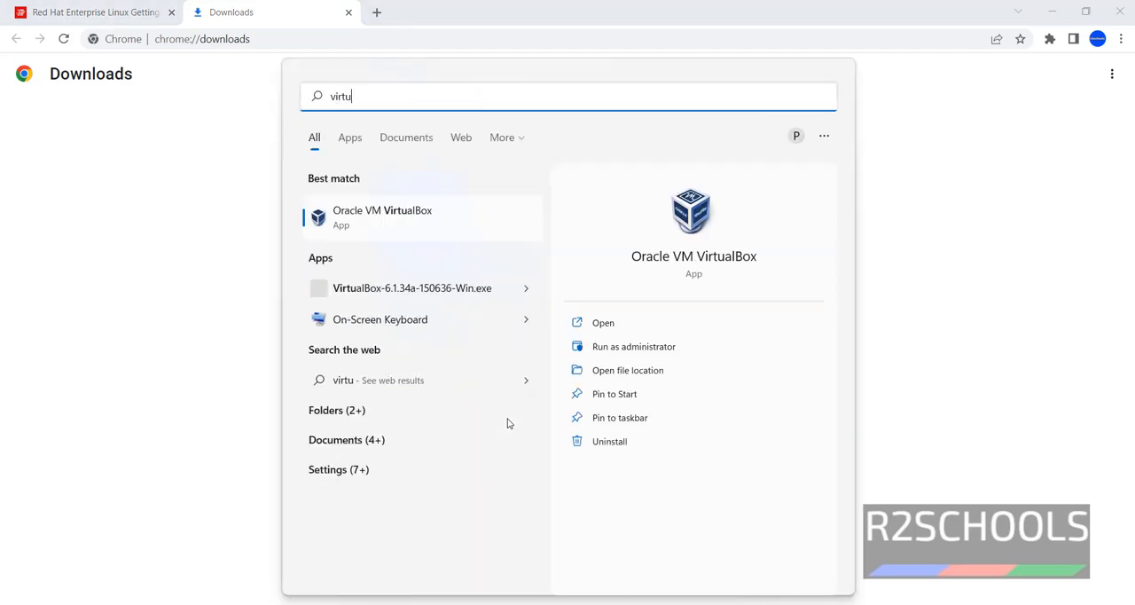
left_click(447, 225)
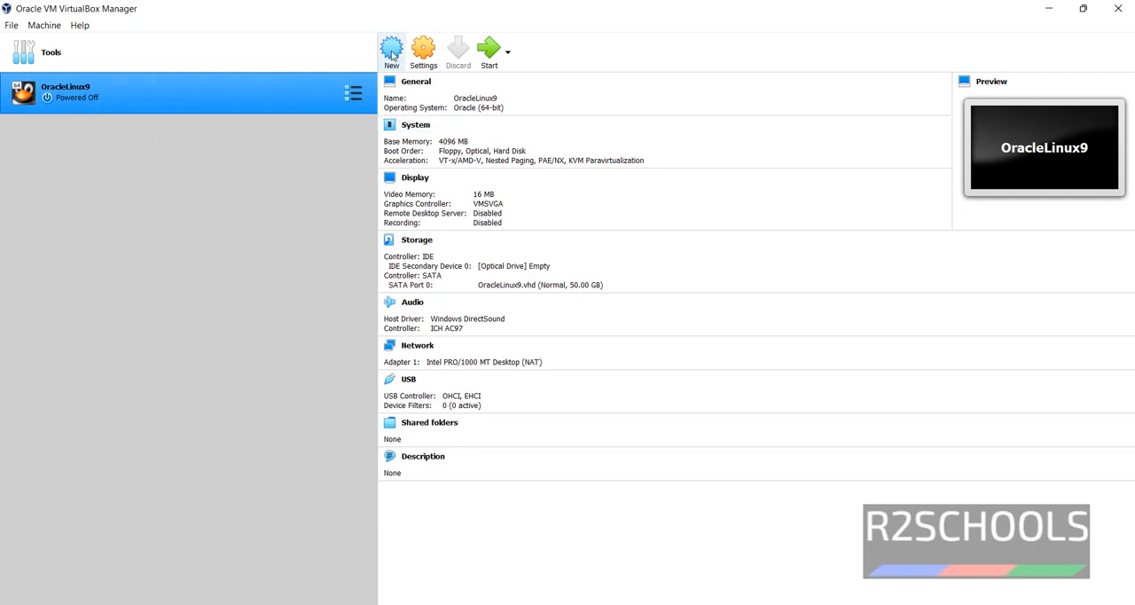
Step: Start creating a new virtual machine and name it RHEL9
left_click(41, 27)
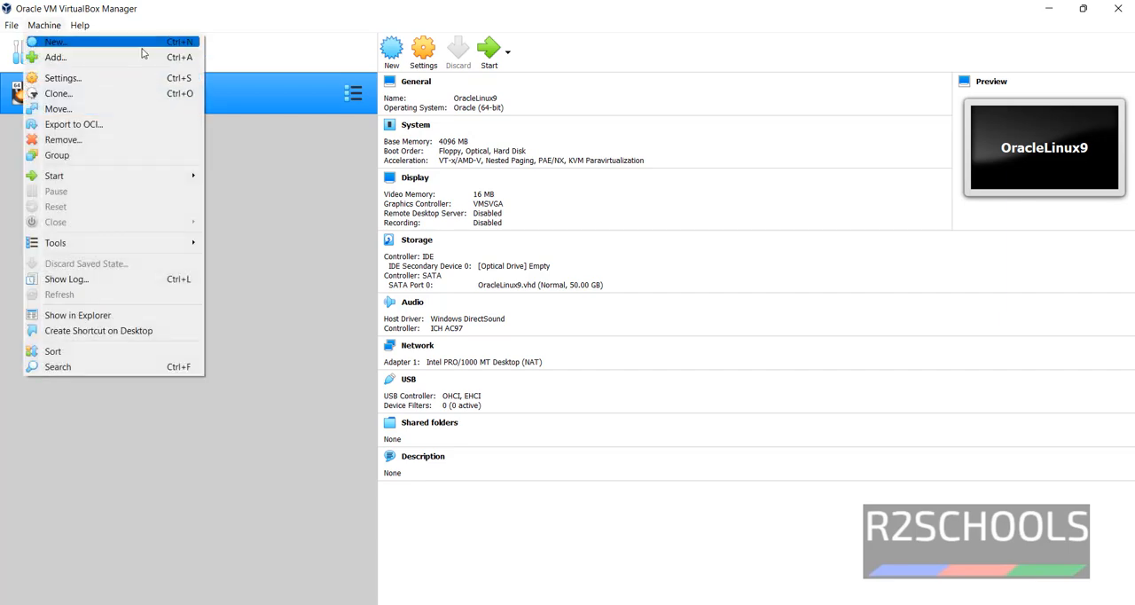
left_click(398, 56)
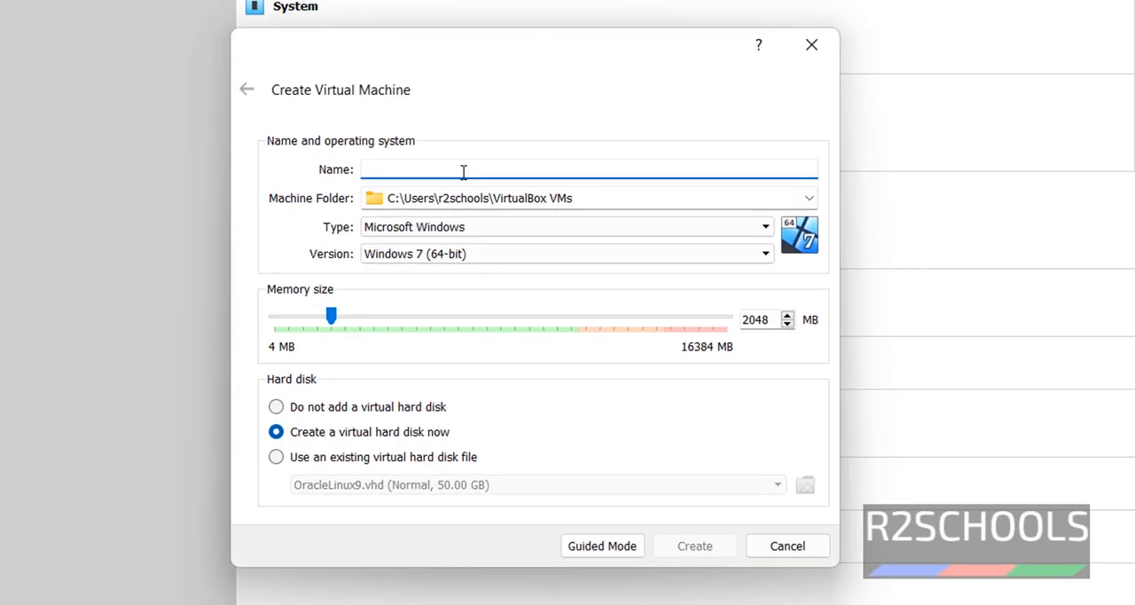
type("RH")
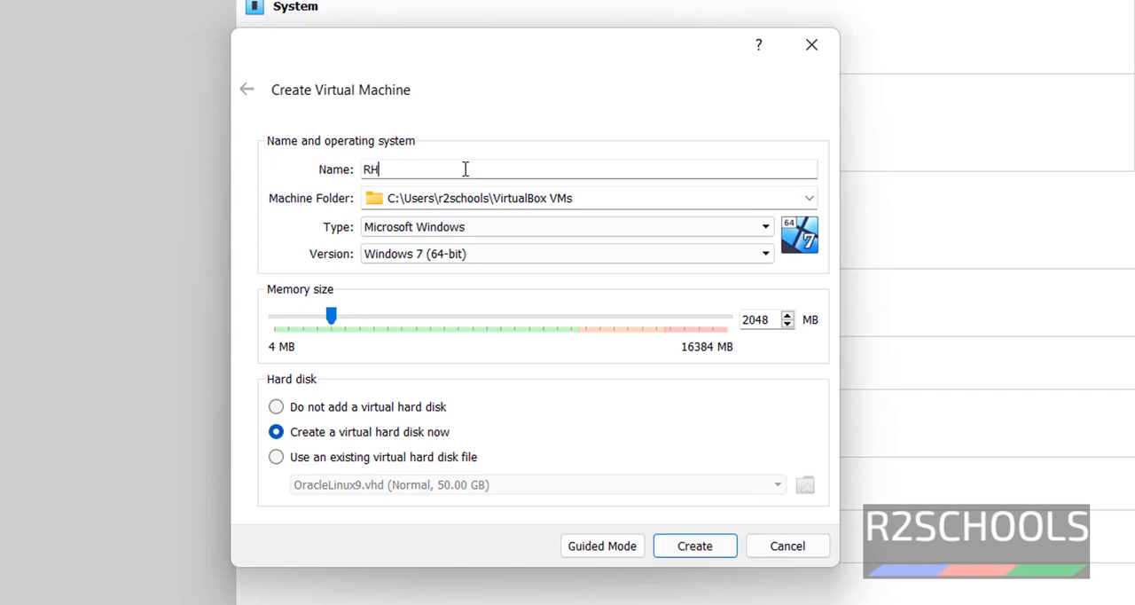
type("EL9")
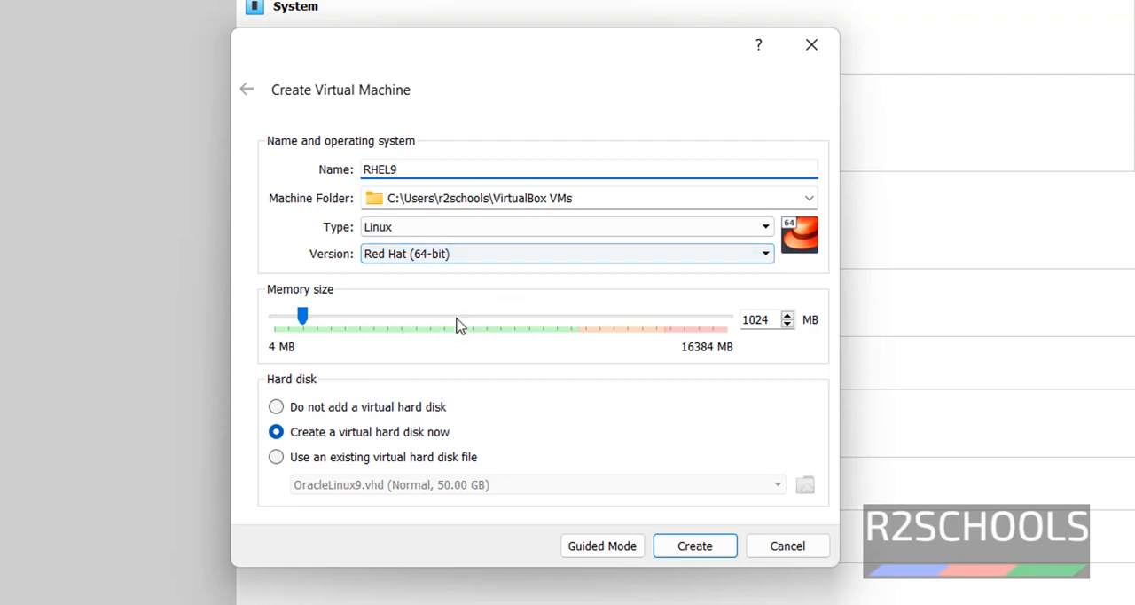
Step: Set the new machine's memory size to 4096 MB and proceed to creating its virtual hard disk
double_click(756, 321)
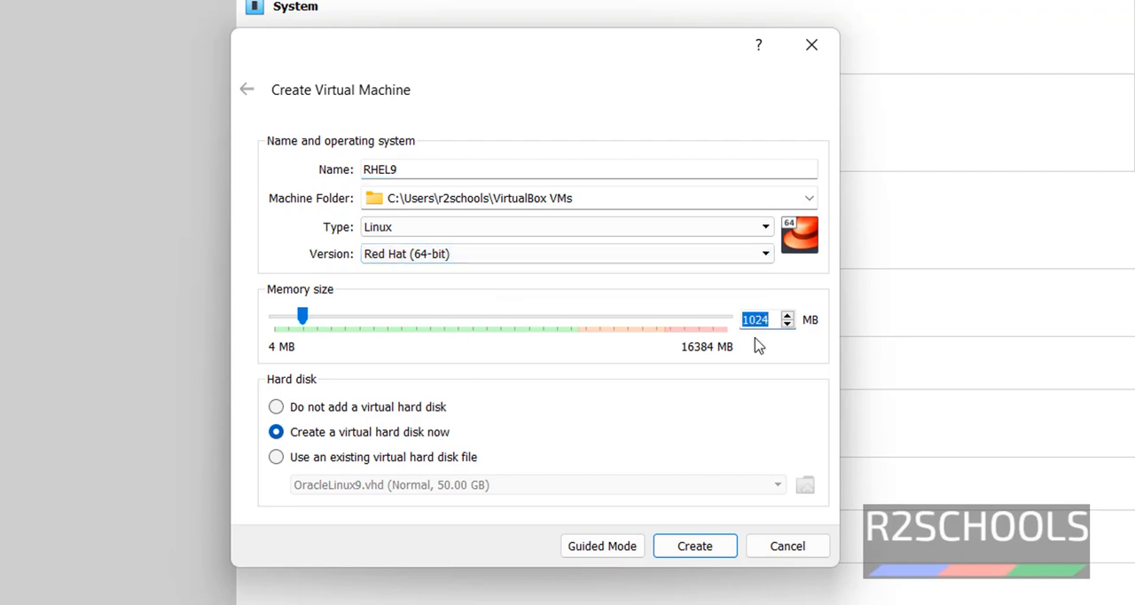
key("Left")
key("BackSpace")
type("3")
double_click(767, 313)
type("4096")
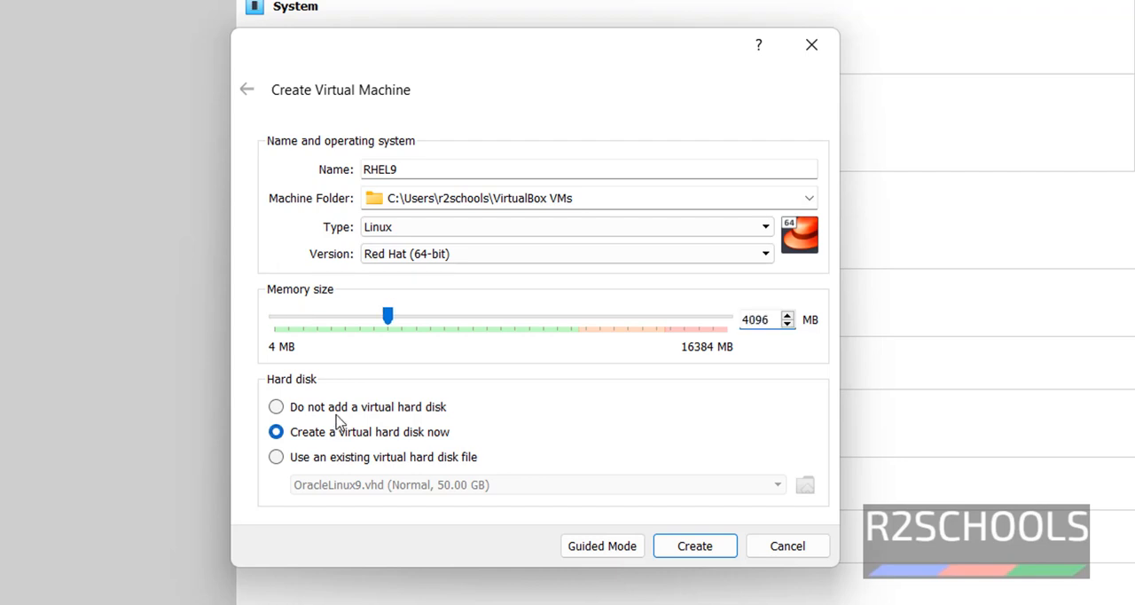
left_click(670, 543)
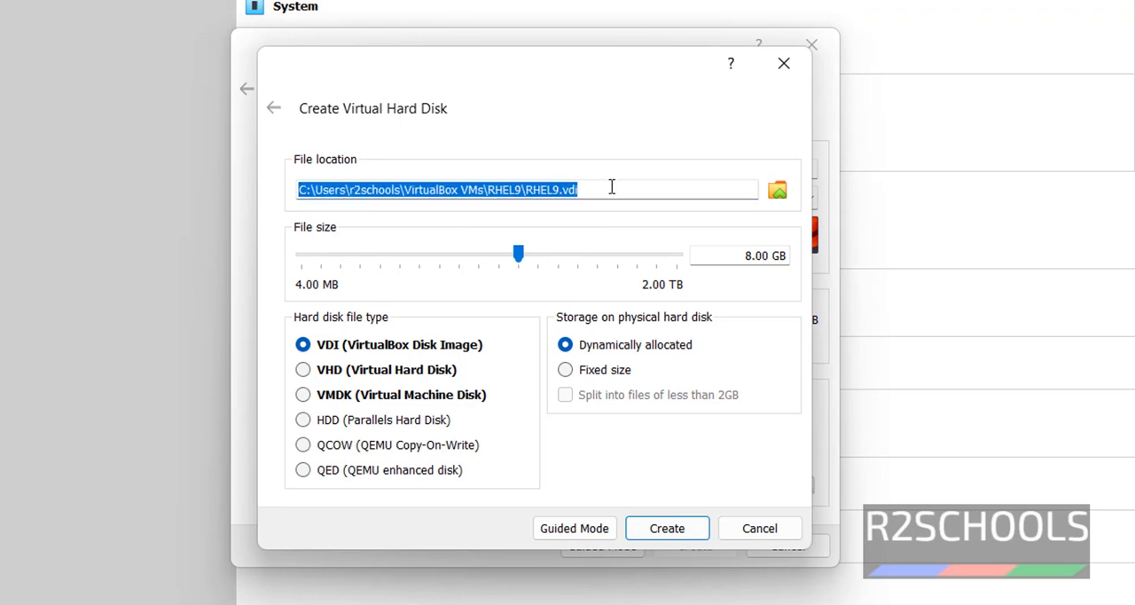
Step: Create a 50 GB dynamically allocated virtual hard disk of type VHD (Virtual Hard Disk)
left_click_drag(743, 257, 755, 258)
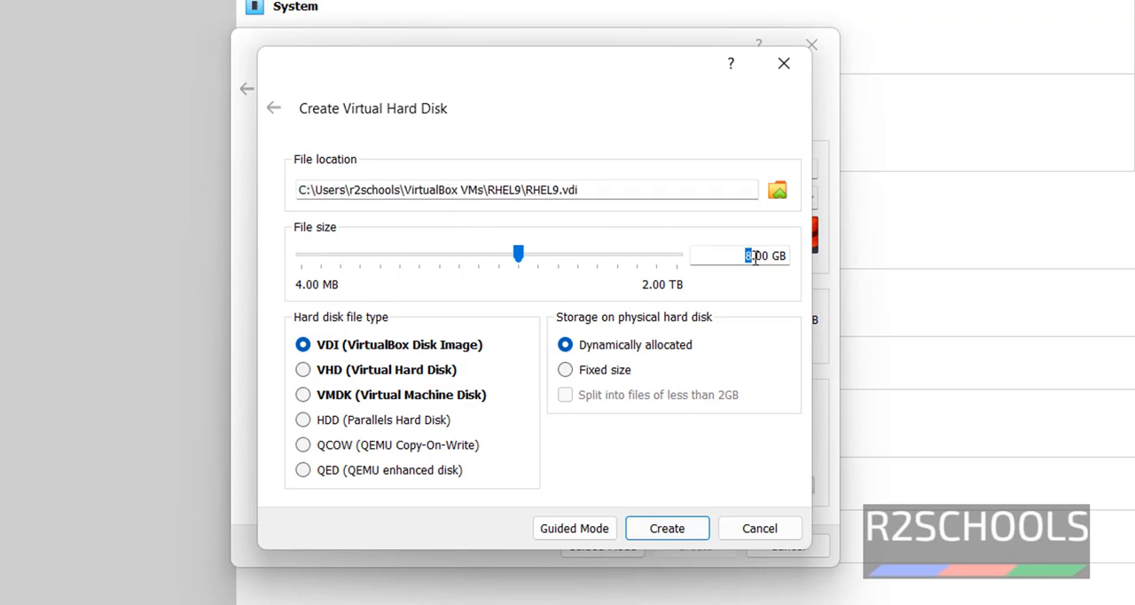
type("50")
left_click(371, 372)
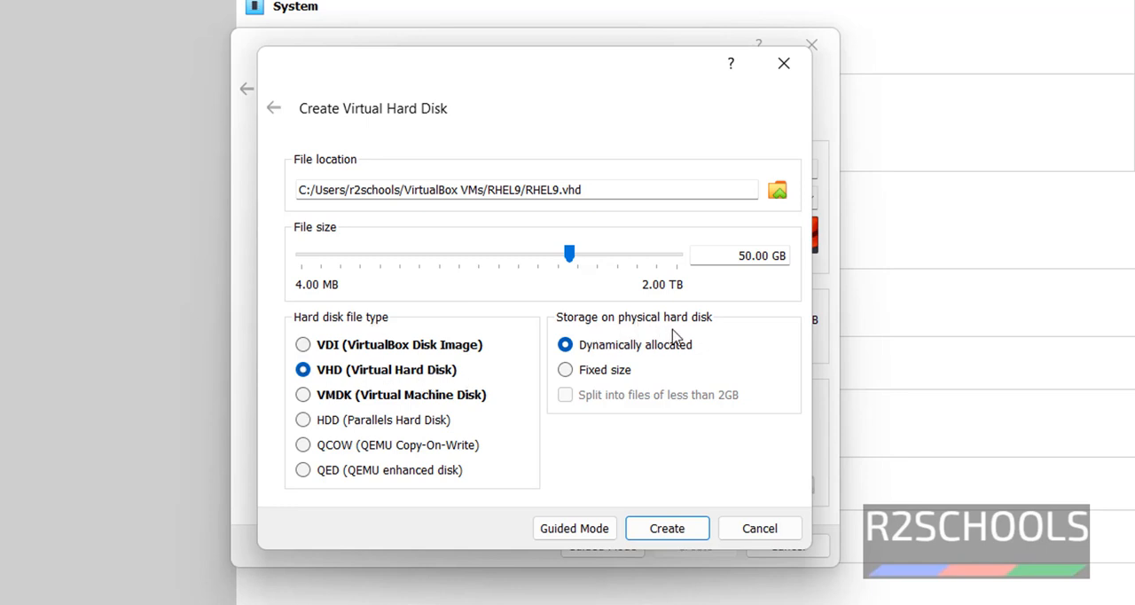
left_click(664, 530)
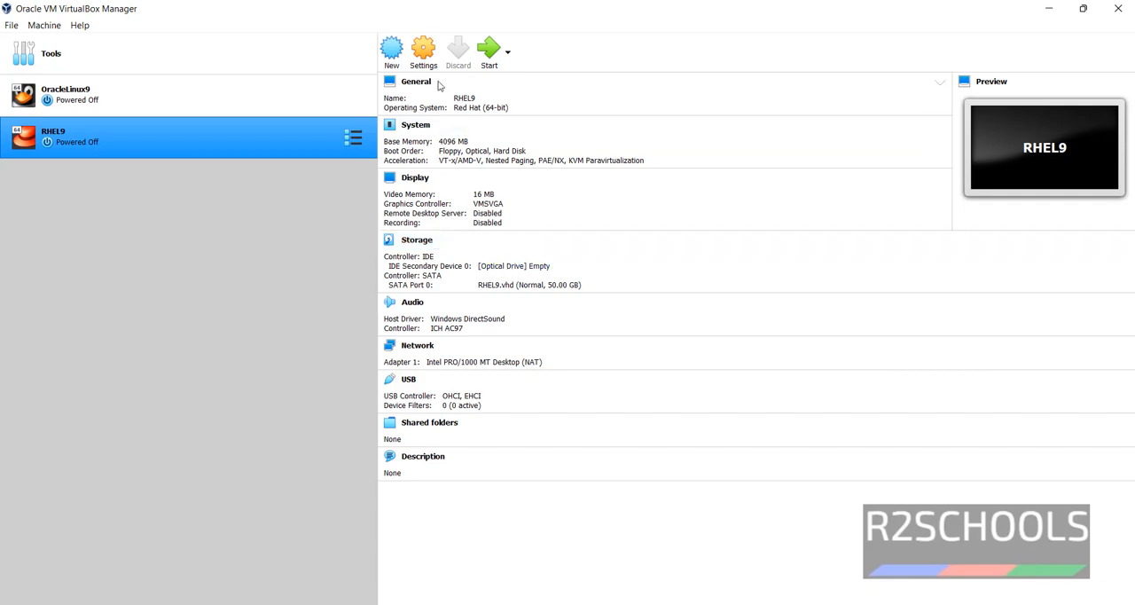
Step: Attach the rhel-baseos-9.0-x86_64-dvd ISO from Downloads to the RHEL9 machine's empty IDE optical drive and save the settings
left_click(425, 54)
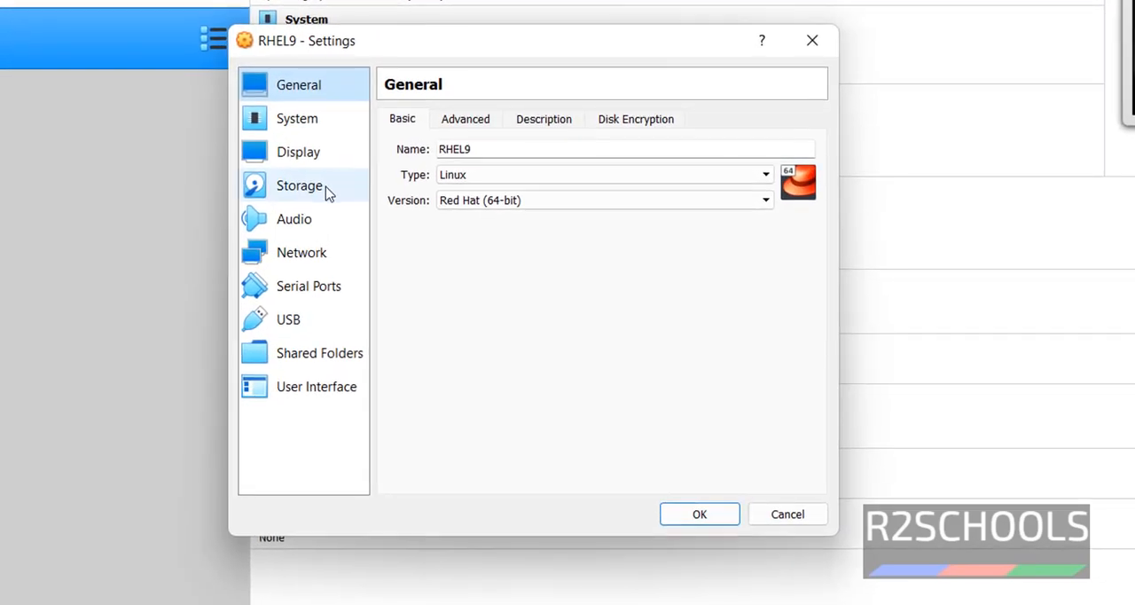
left_click(426, 237)
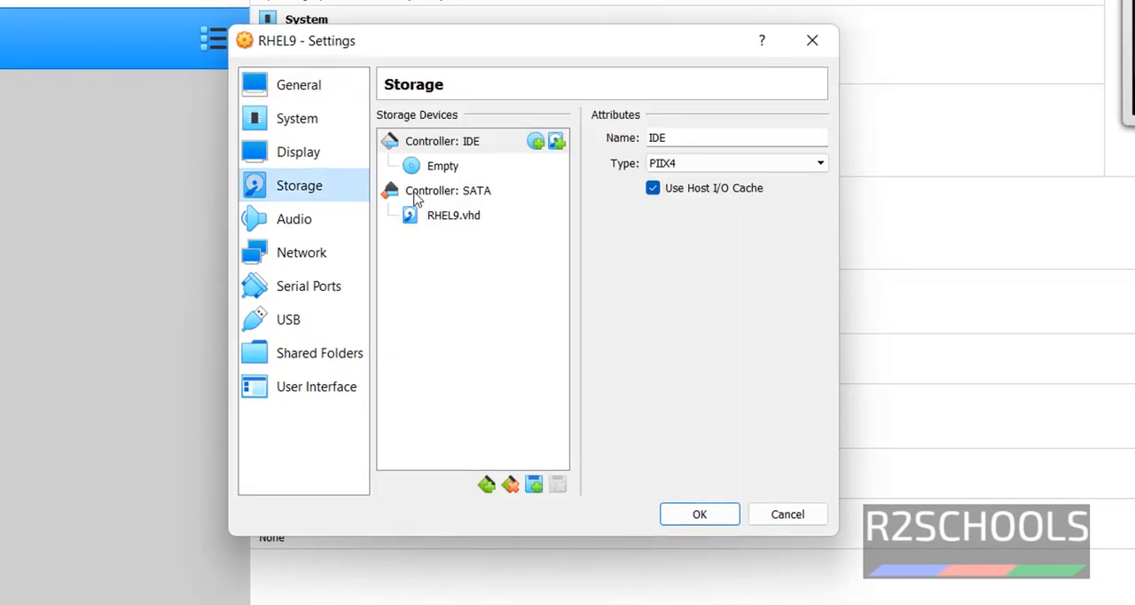
left_click(460, 166)
left_click(815, 142)
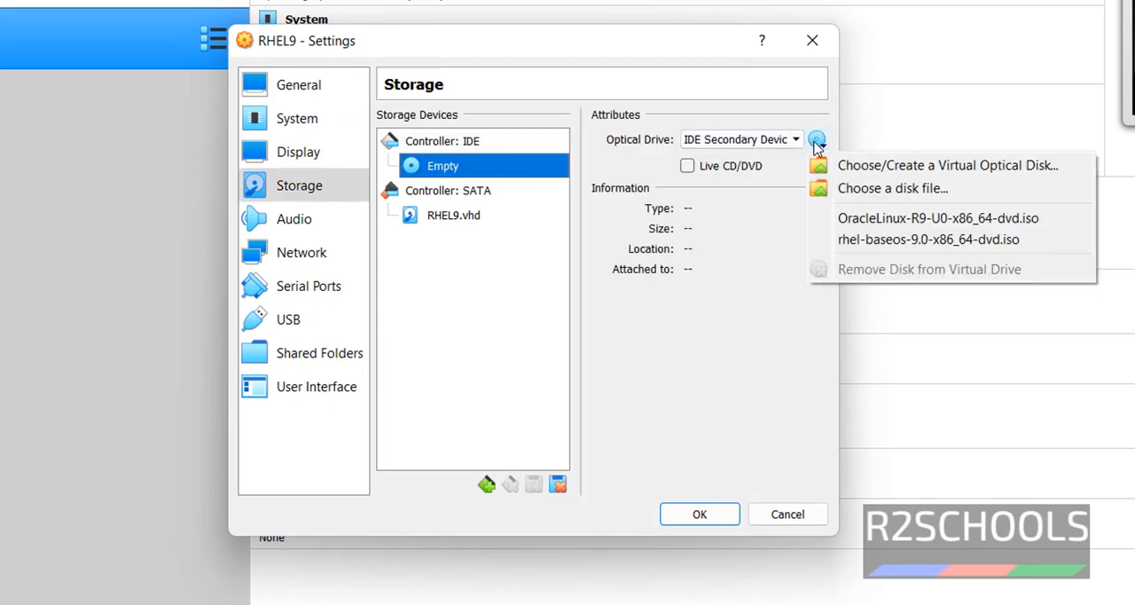
left_click(851, 190)
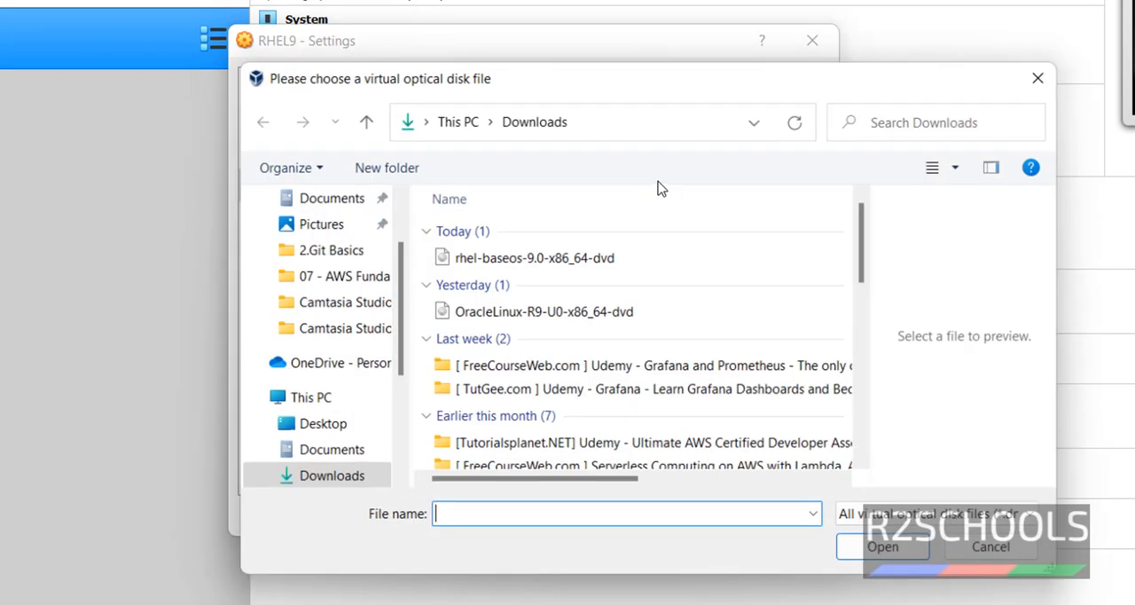
left_click(572, 263)
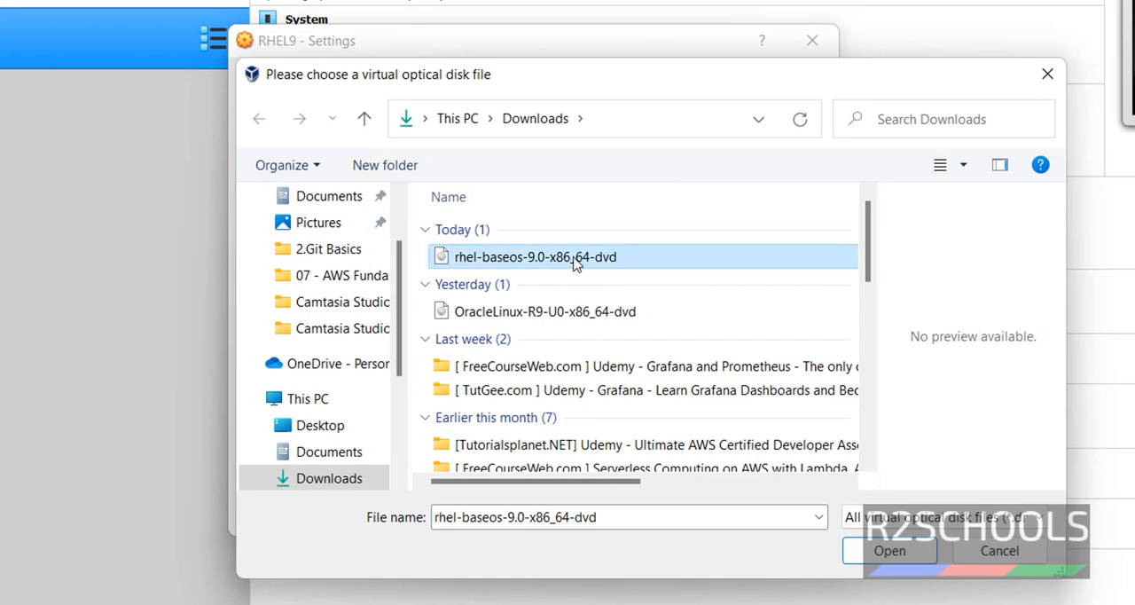
left_click(912, 554)
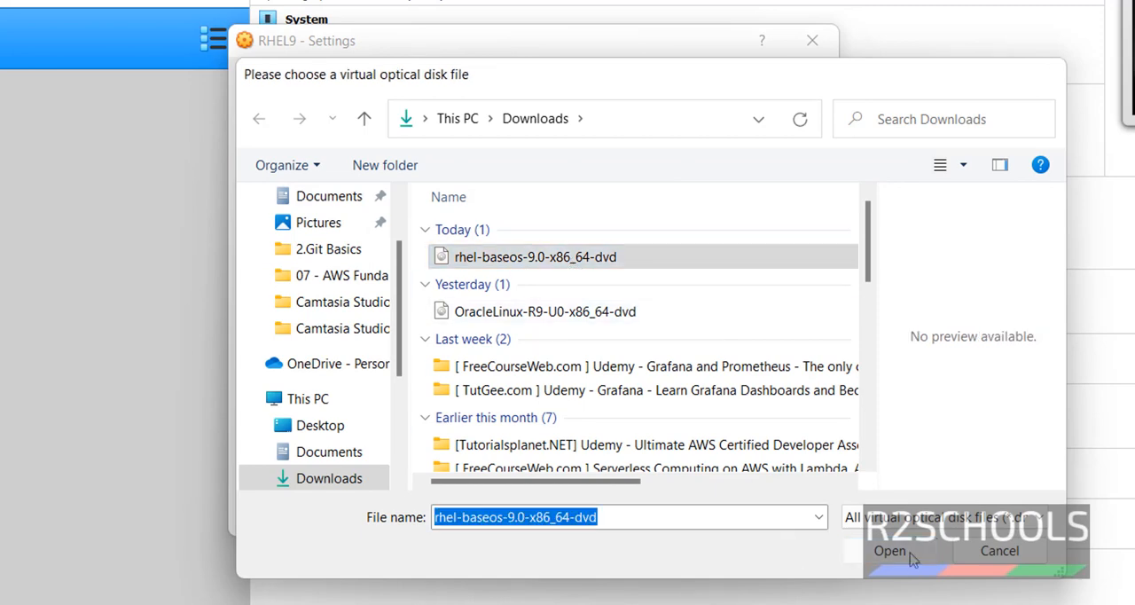
left_click(706, 519)
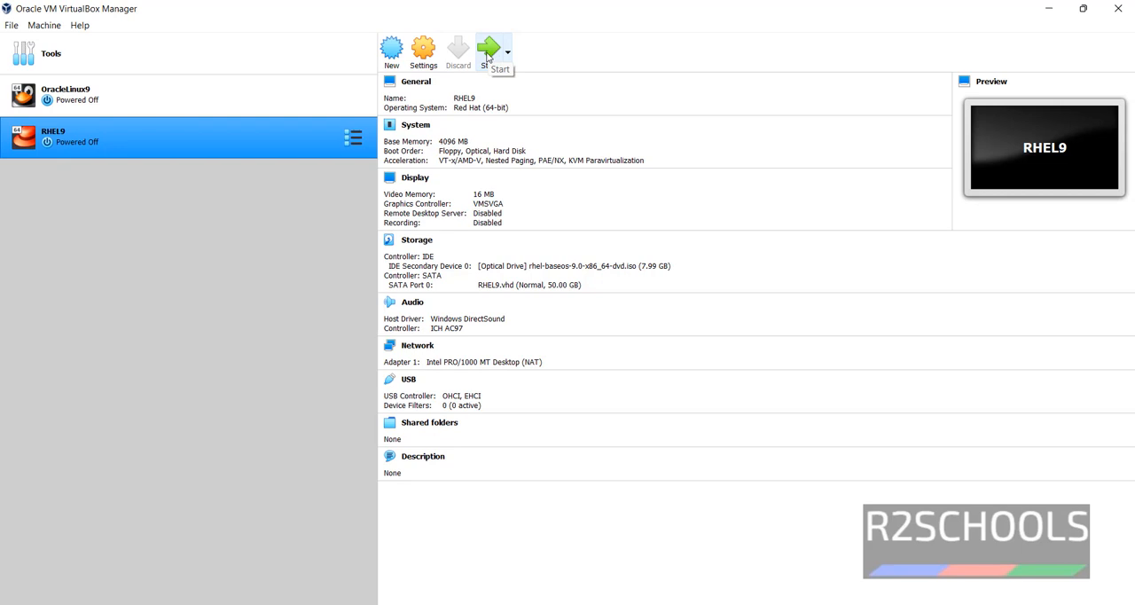
Step: Boot the RHEL9 machine into Install Red Hat Enterprise Linux 9.0 and continue with English (United States) as the installation language
left_click(487, 58)
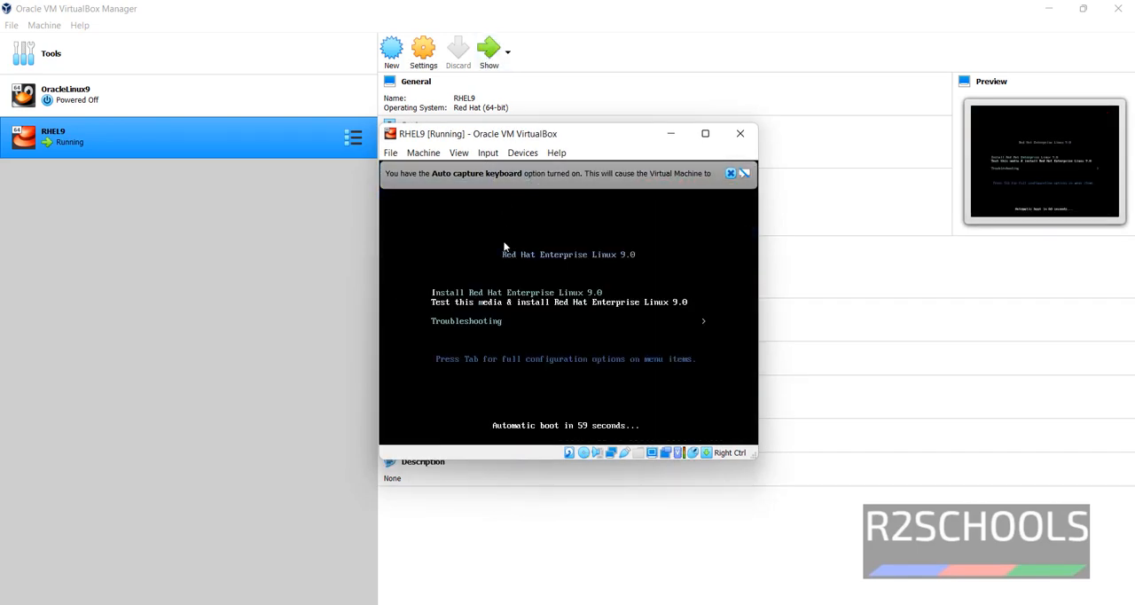
key("Up")
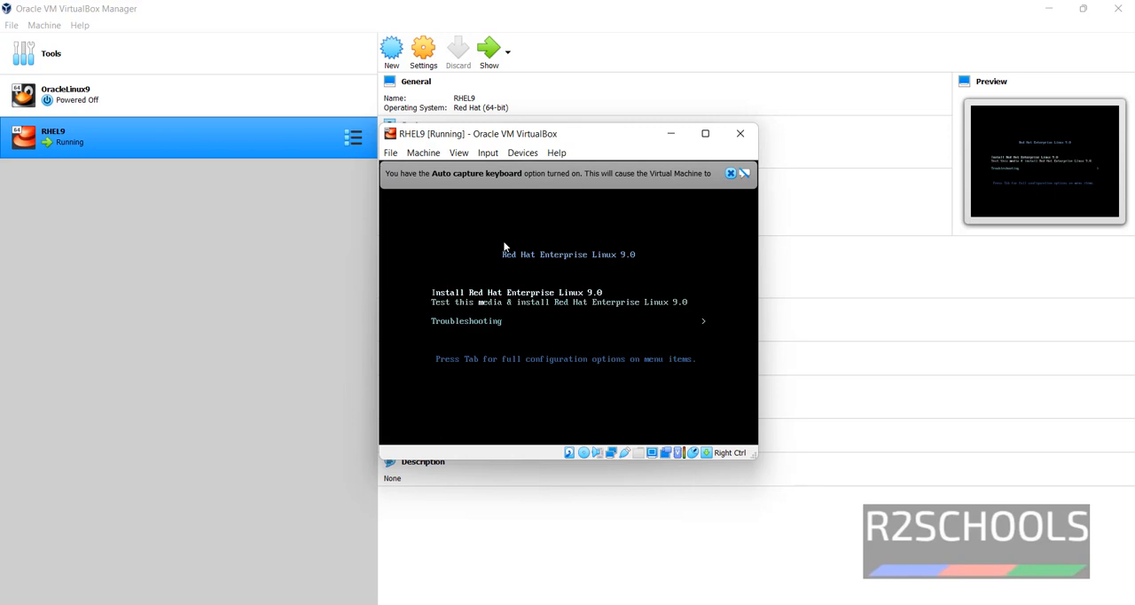
key("Return")
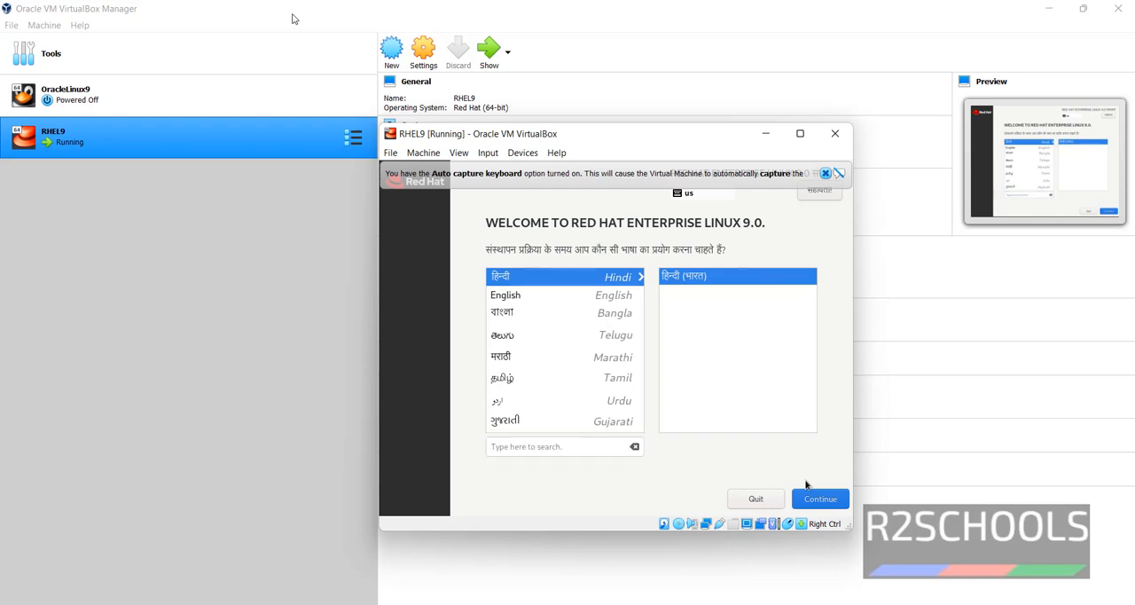
key("Down")
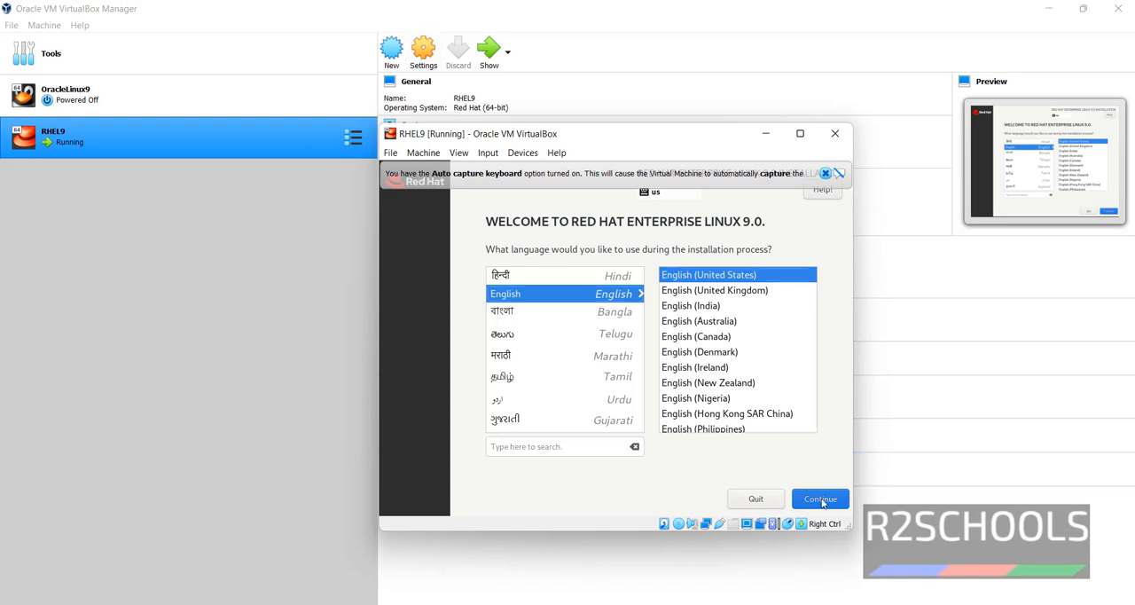
left_click(822, 501)
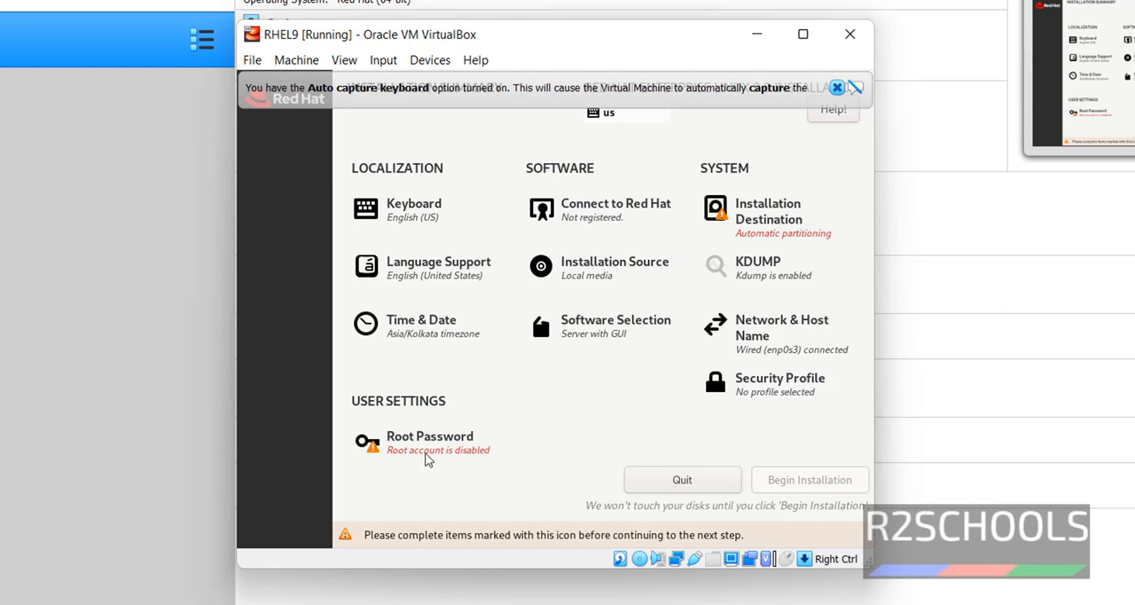
Step: Accept the 50 GiB ATA VBOX HARDDISK with automatic storage configuration as the installation destination
key("Tab")
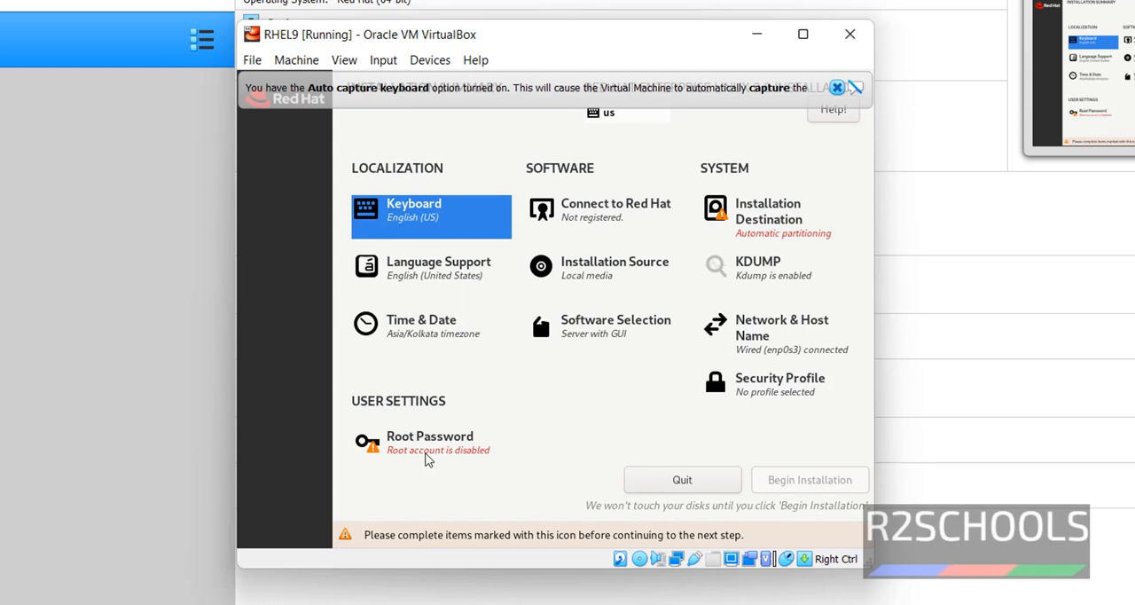
key("Right")
key("Right")
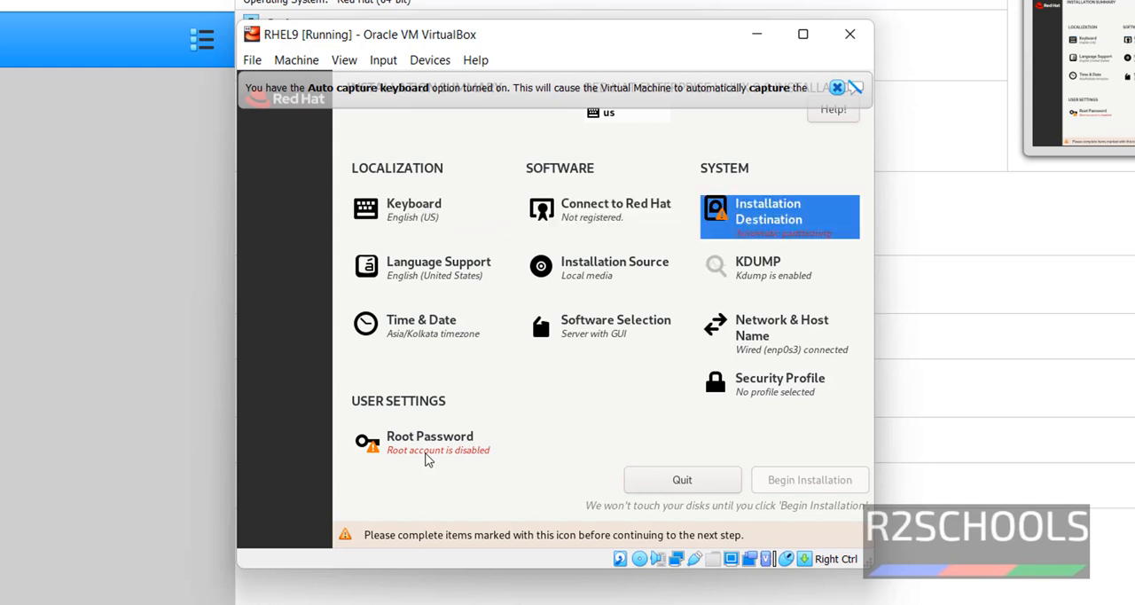
key("Return")
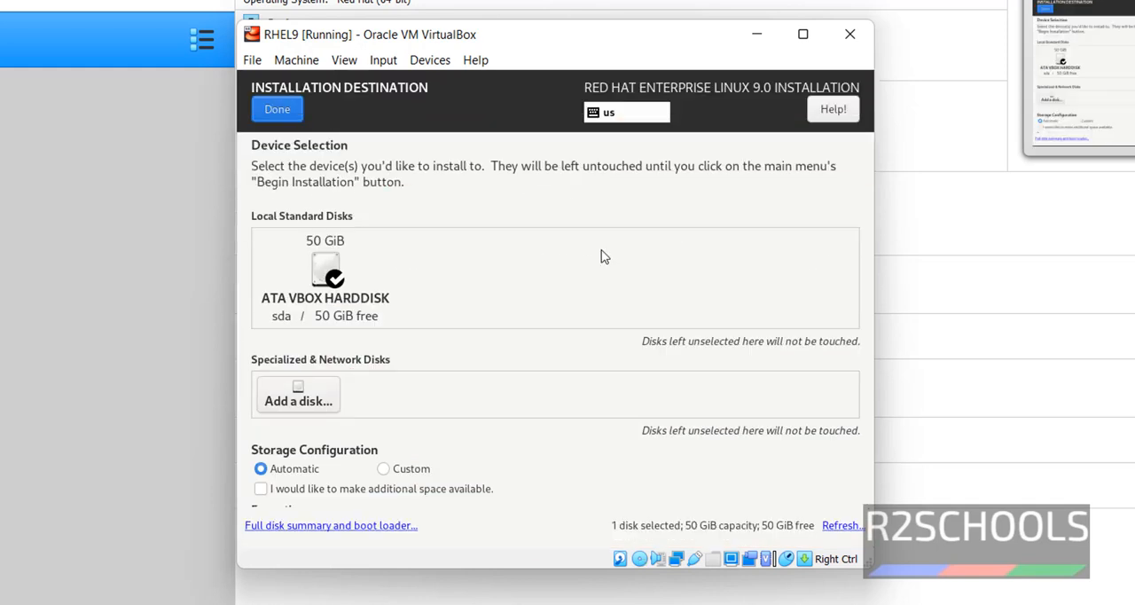
left_click(278, 109)
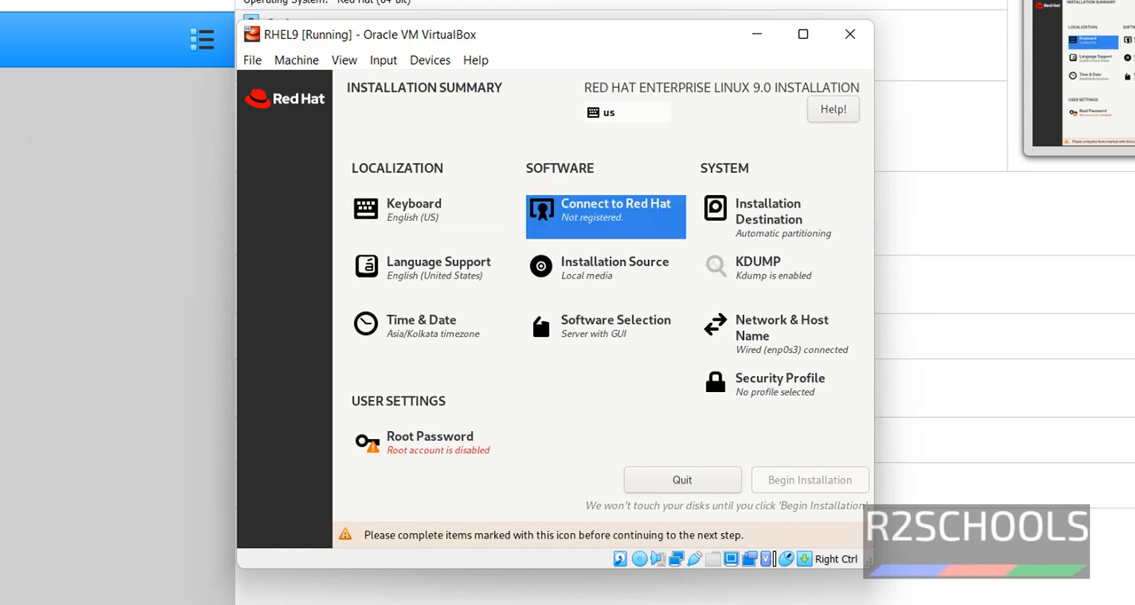
Step: Enter and confirm the root password, accepting it despite its weakness
key("Return")
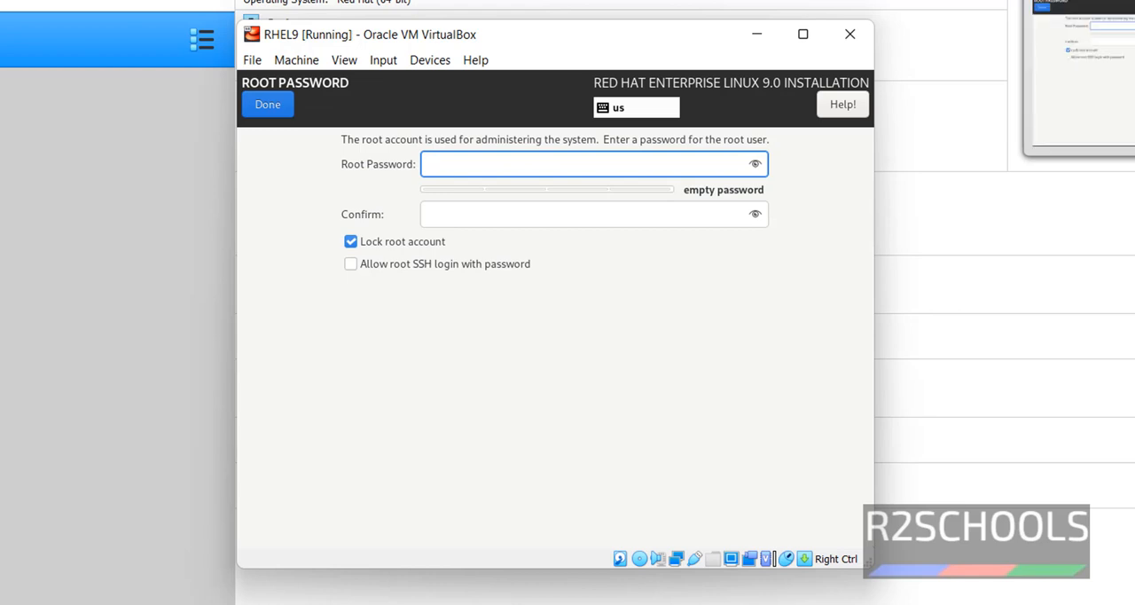
type("admin@123")
key("Tab")
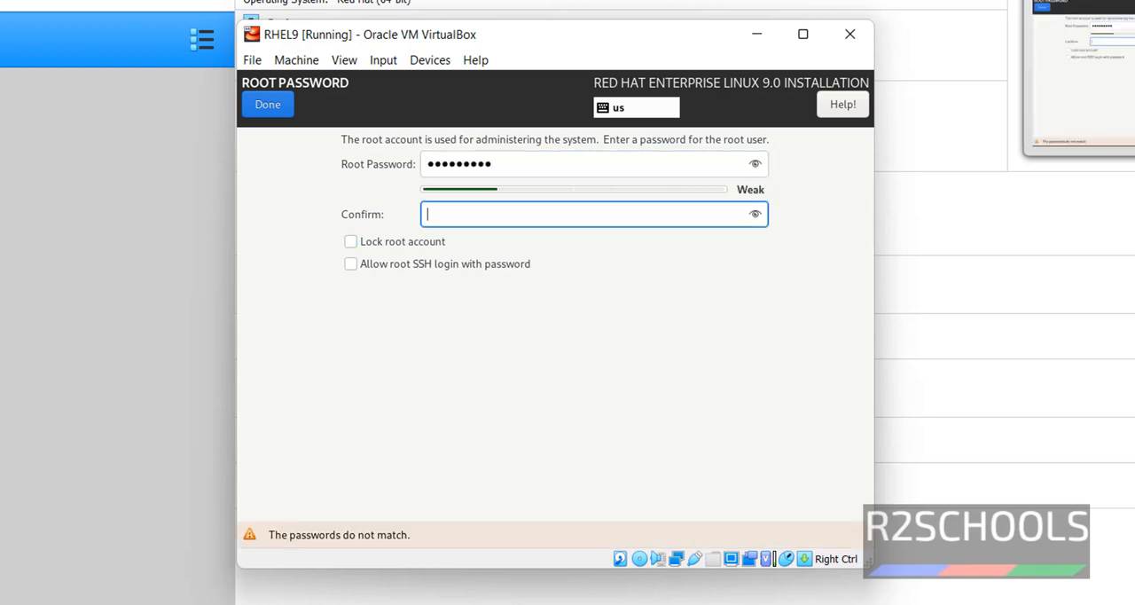
type("admin@123")
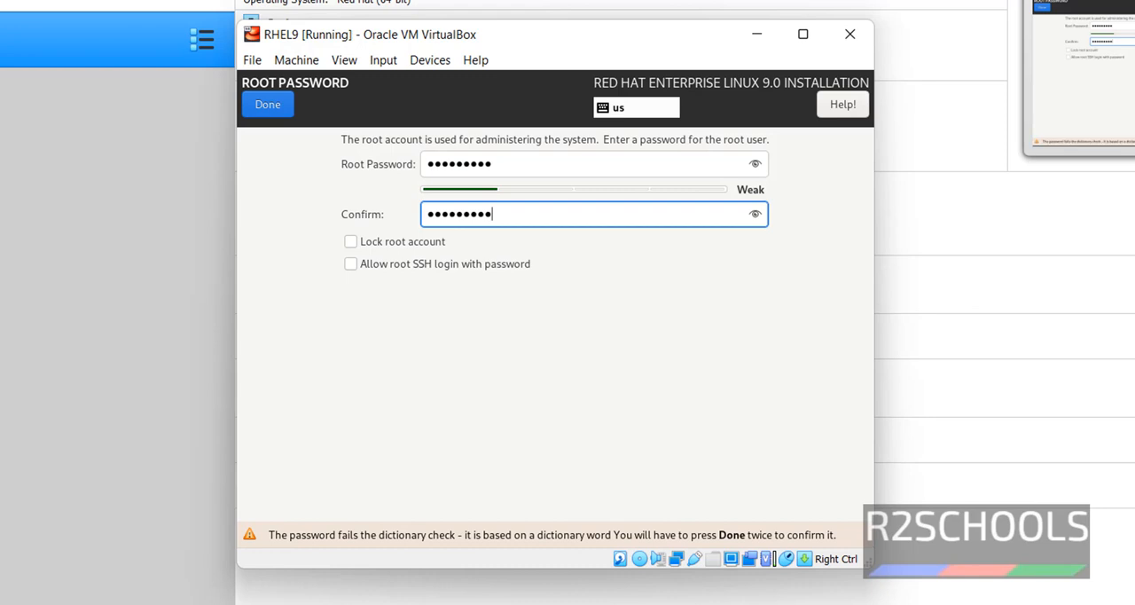
left_click(279, 112)
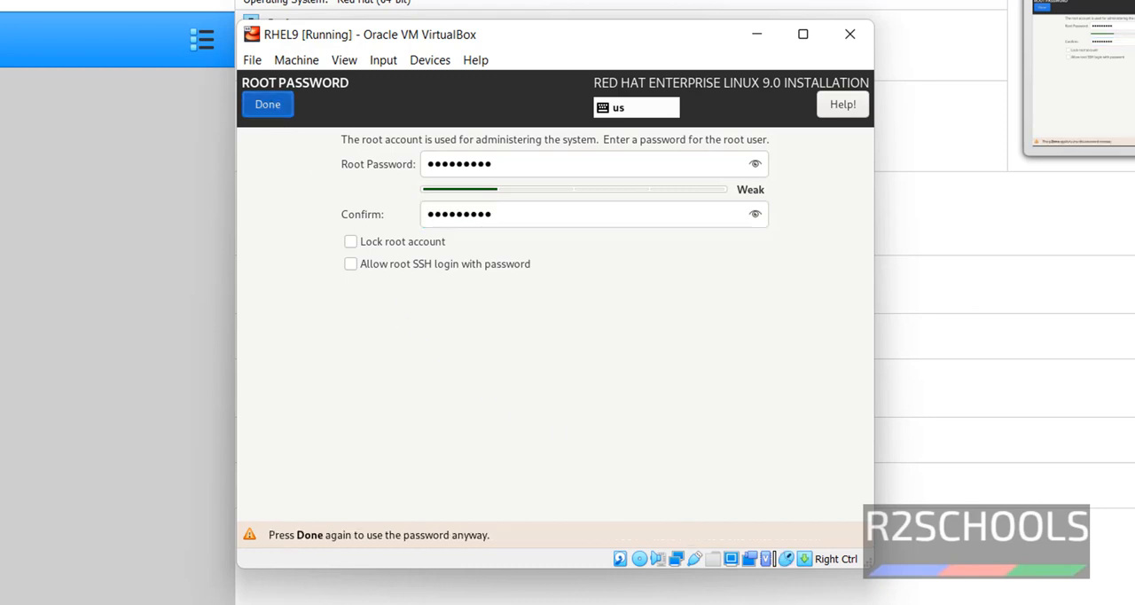
left_click(268, 103)
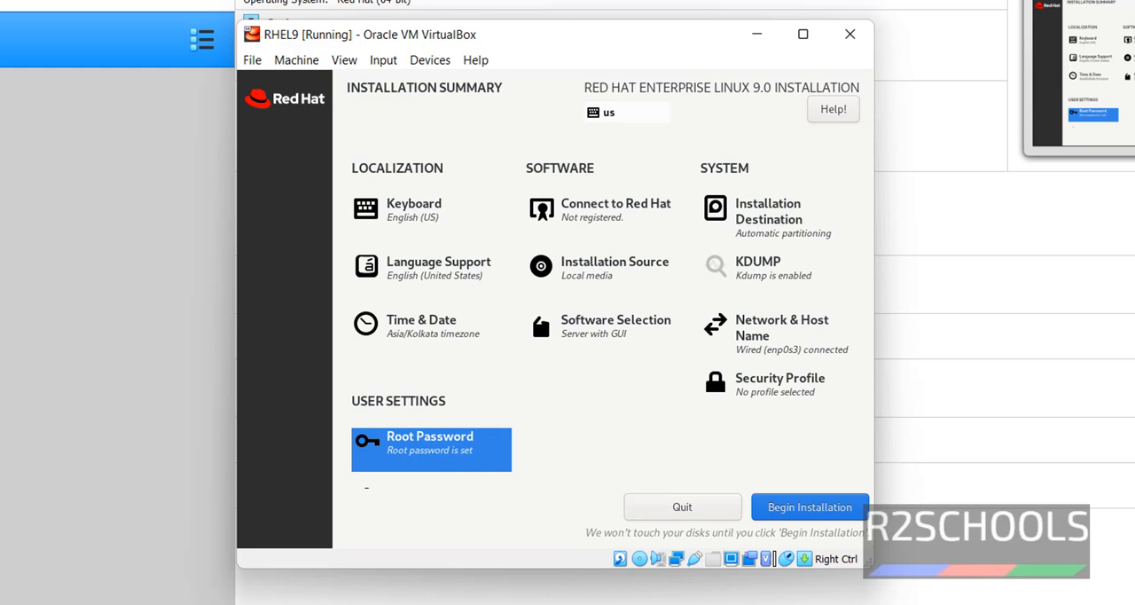
Step: Begin the Red Hat Enterprise Linux 9.0 installation from the installation summary
left_click(788, 516)
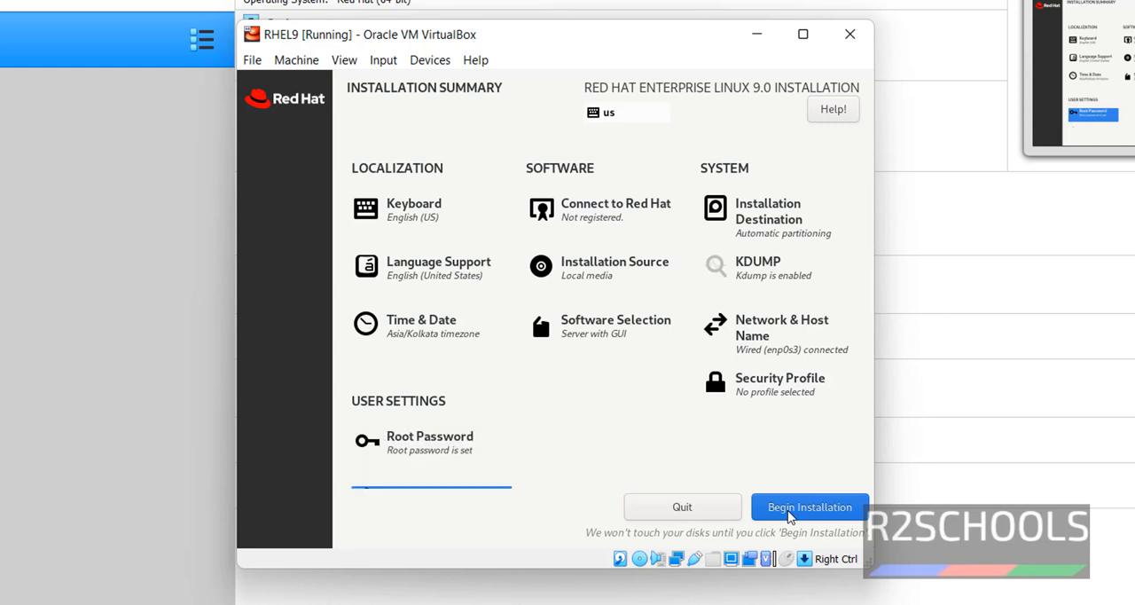
left_click(788, 515)
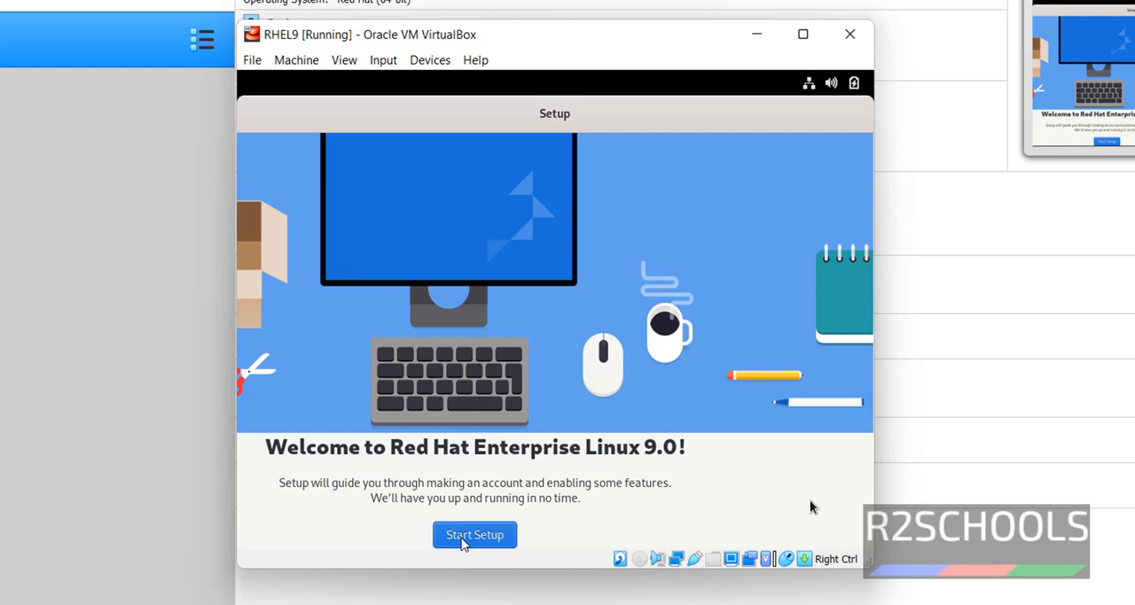
Step: Start the first-boot setup, keeping Location Services on and skipping the online accounts
left_click(461, 539)
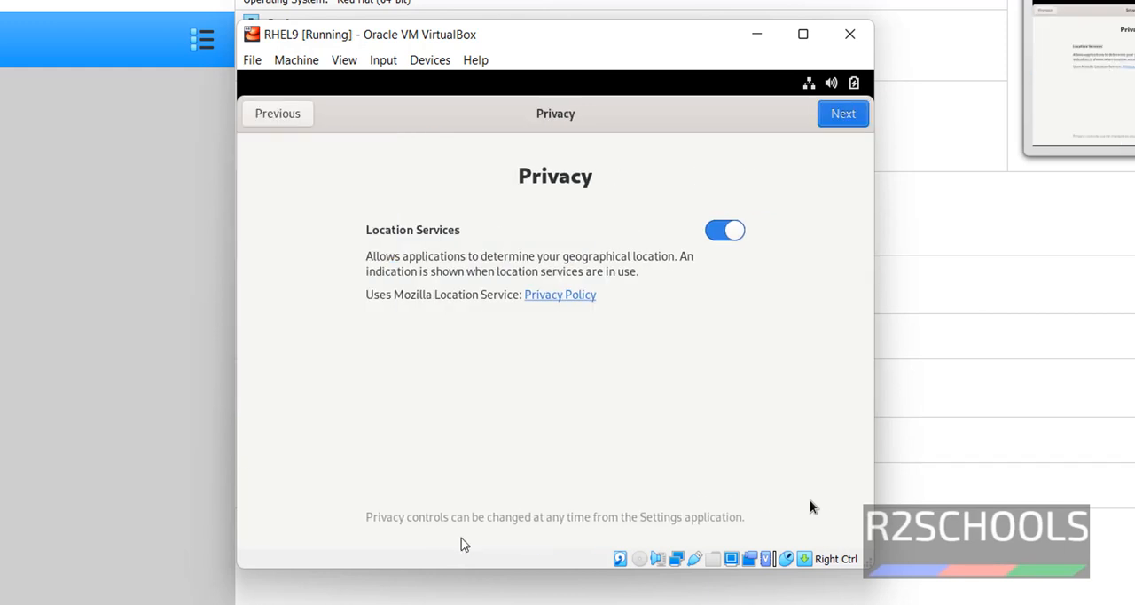
key("Return")
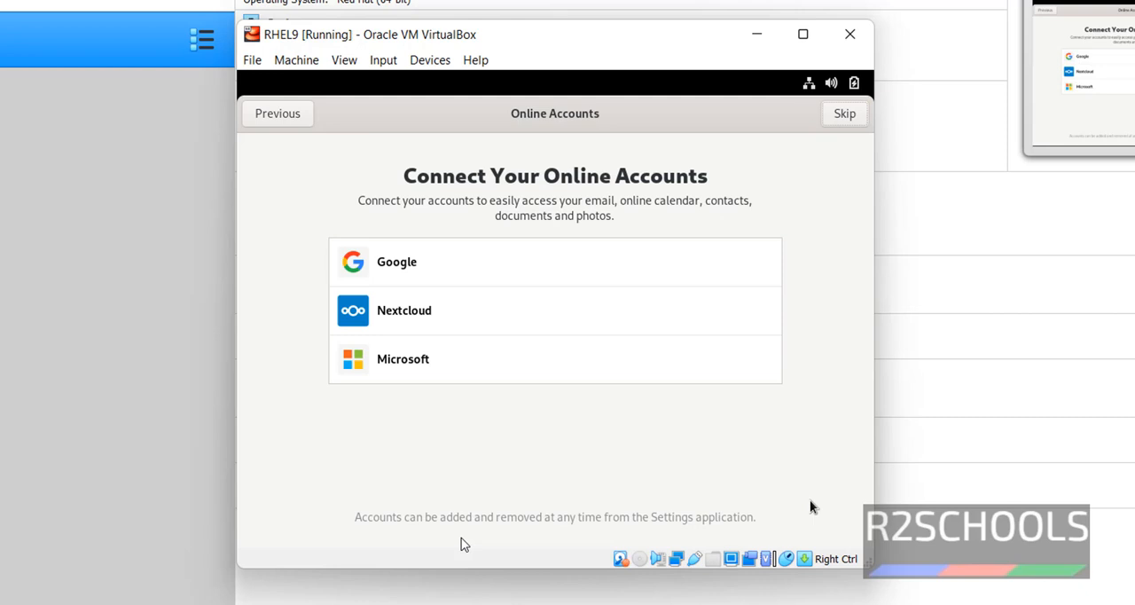
key("Return")
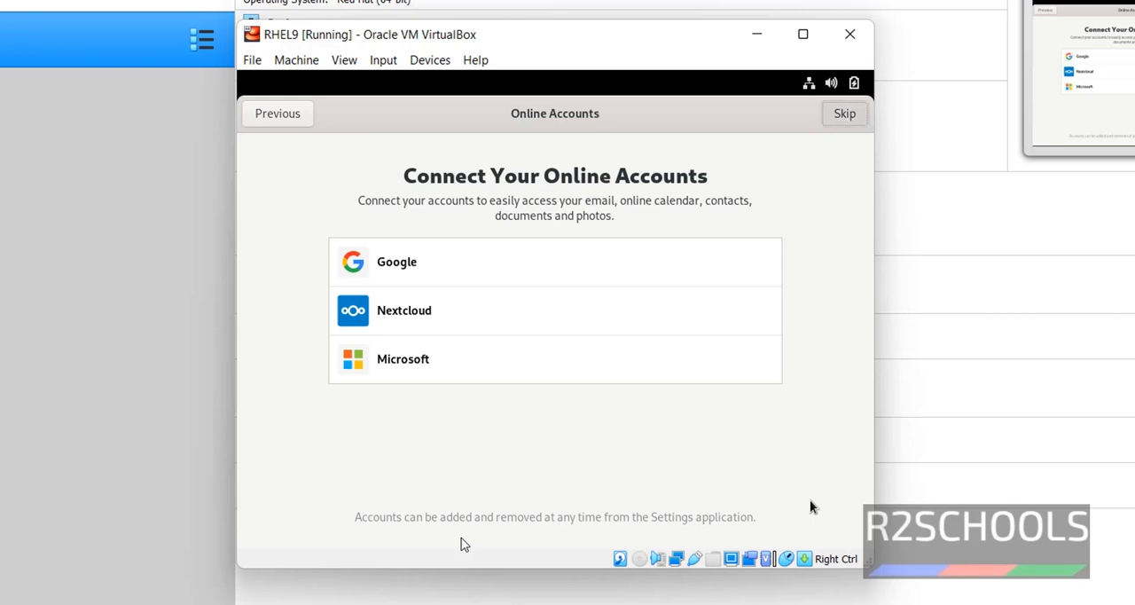
Step: Set the new account's full name and username to administrator and continue
type("a")
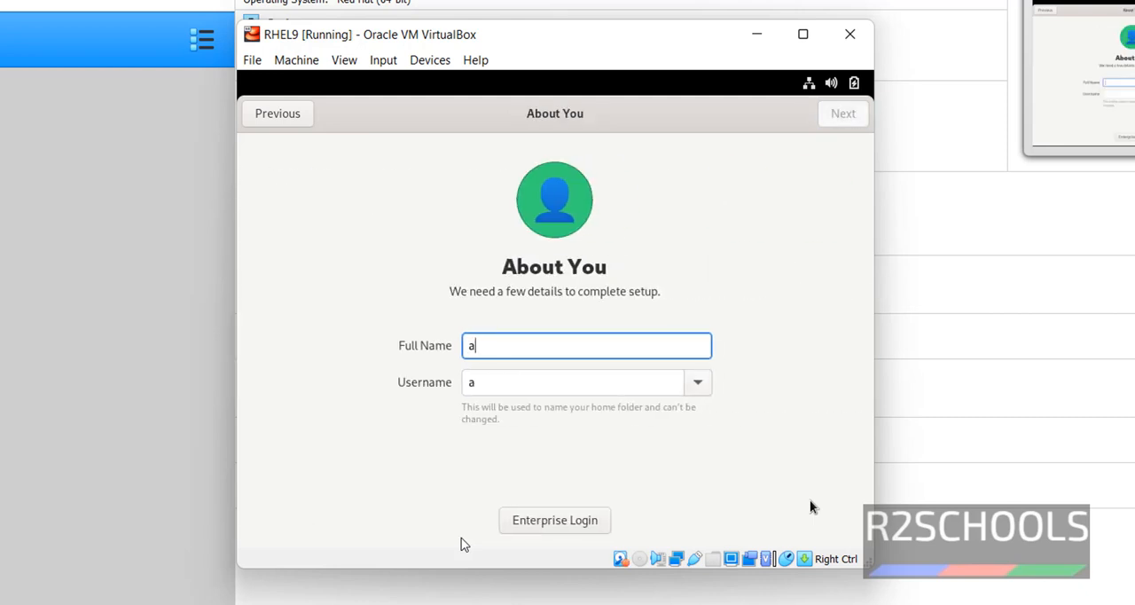
type("dmini")
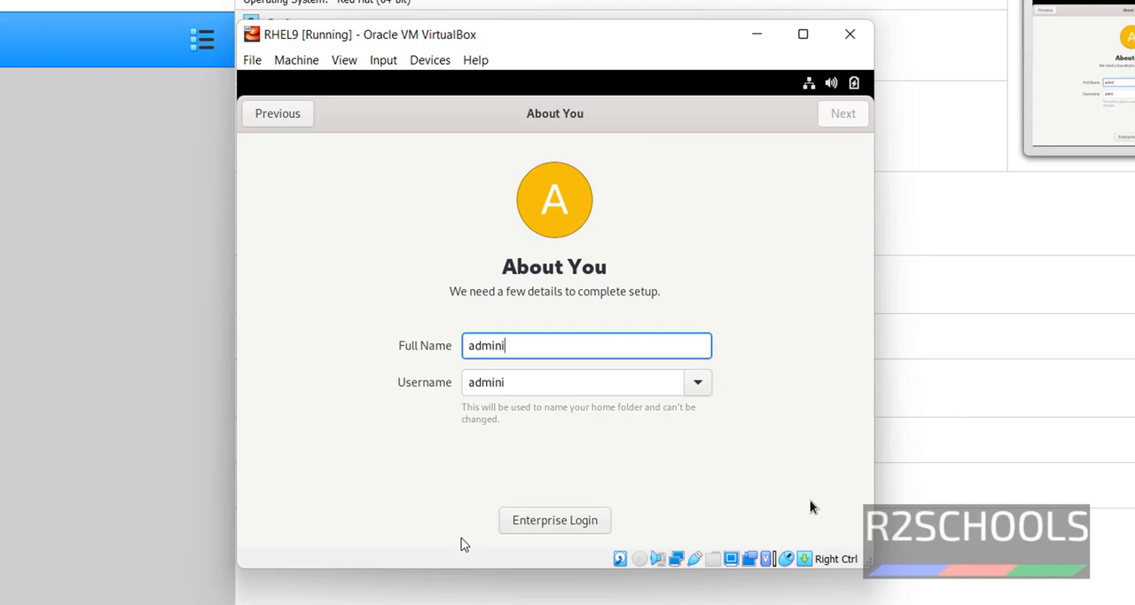
type("strator")
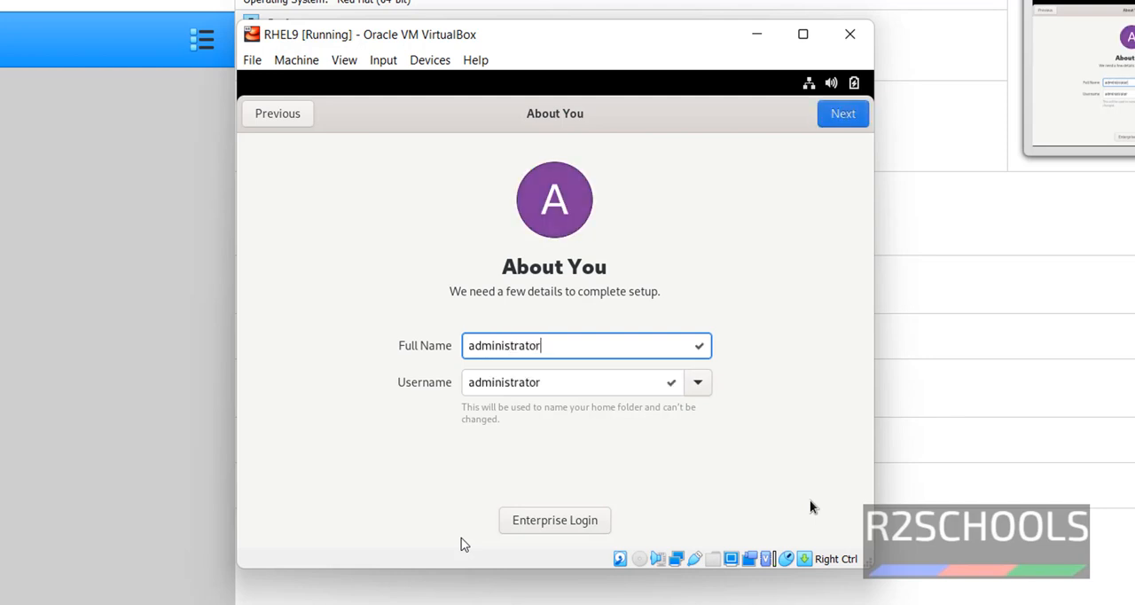
key("Return")
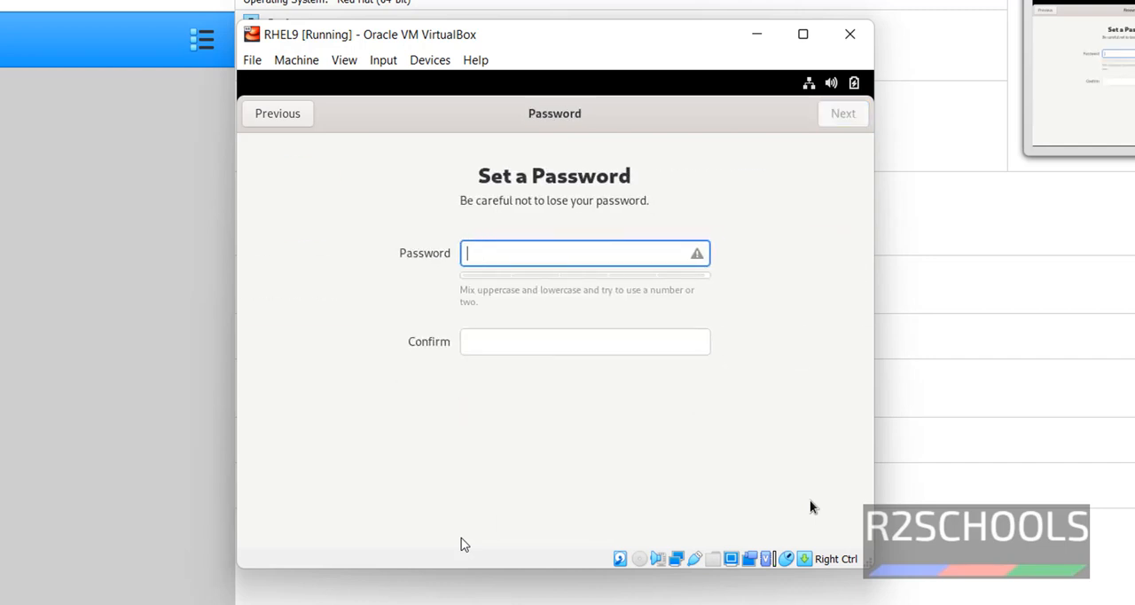
Step: Enter and confirm the administrator account's password, and finish the setup to start using Red Hat Enterprise Linux
type("admin@123")
key("Tab")
type("ad")
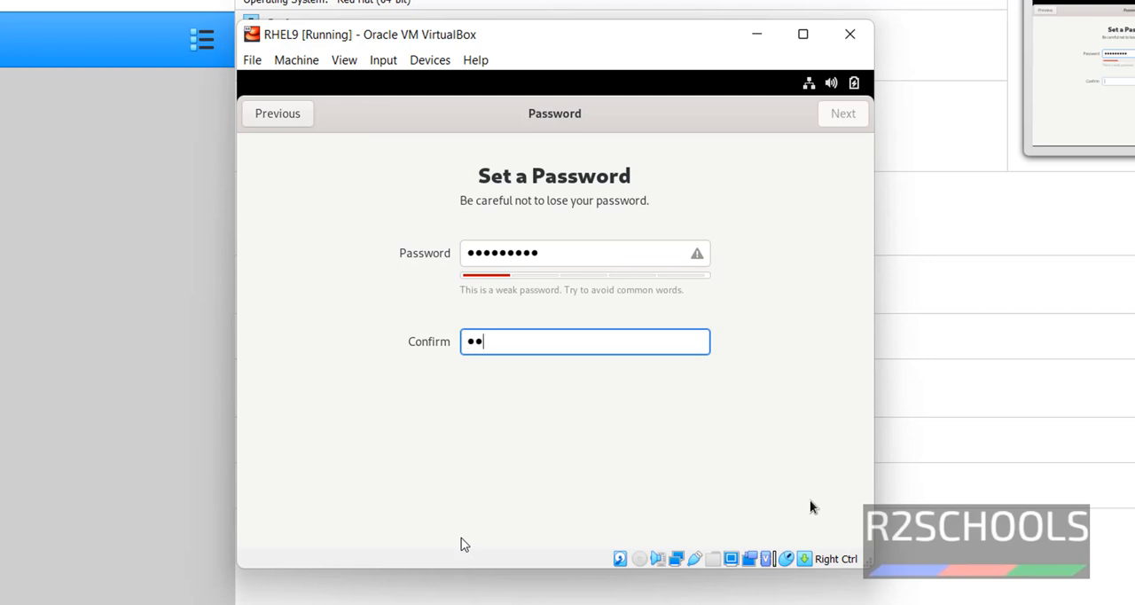
type("min@12")
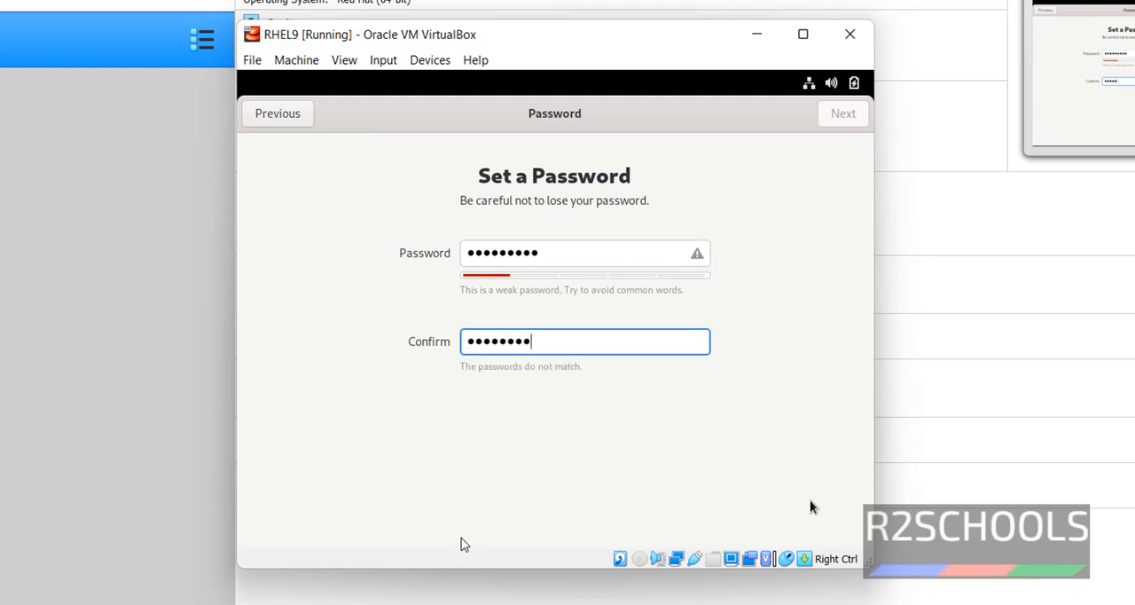
type("3")
key("ctrl+a")
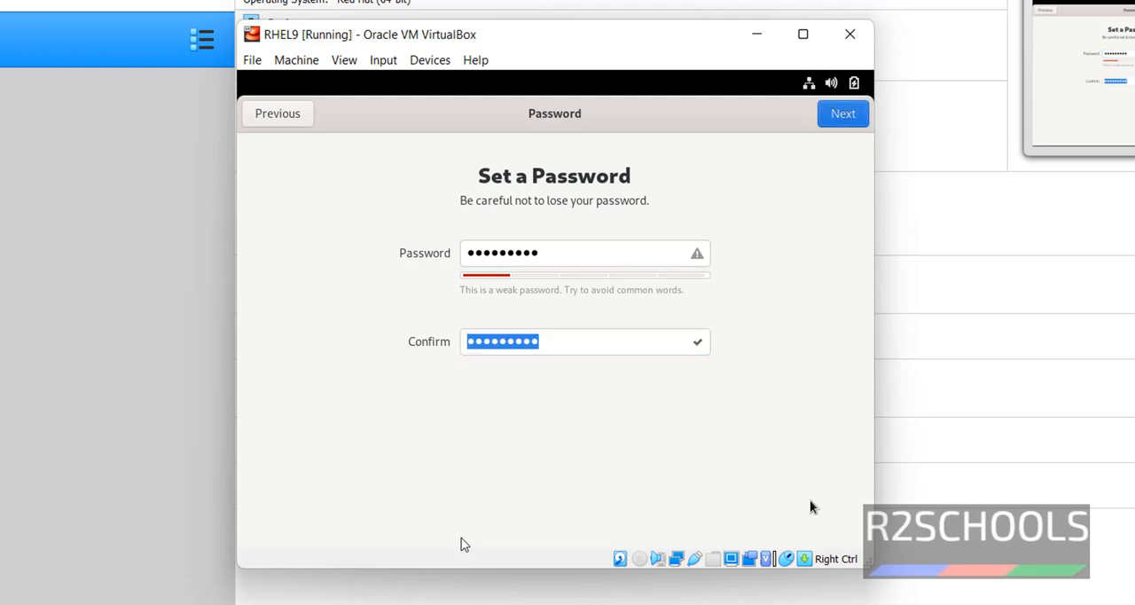
key("Return")
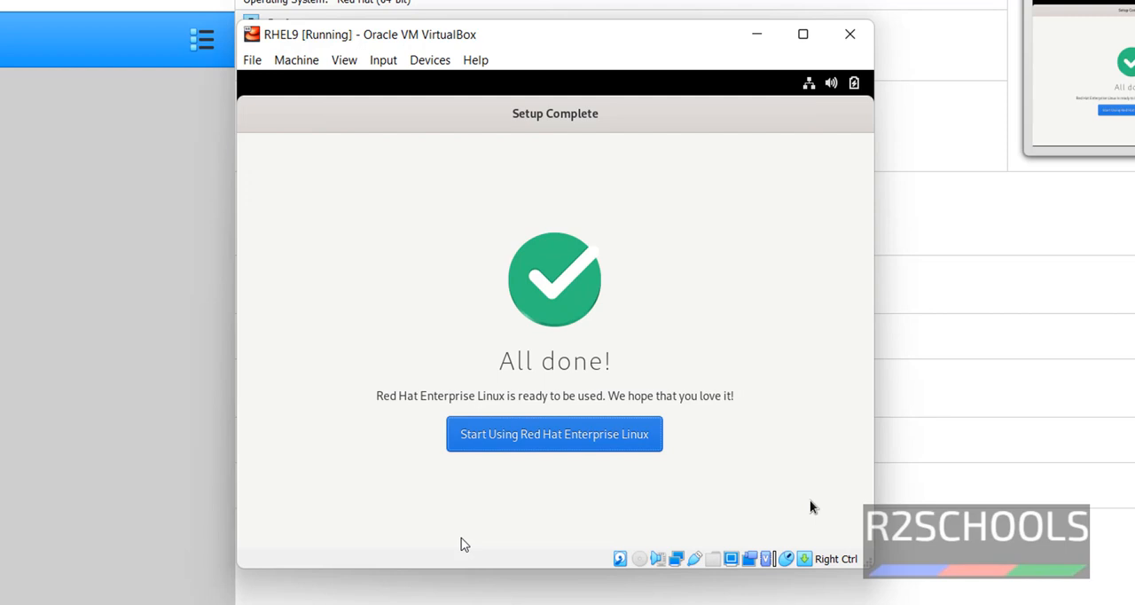
key("Return")
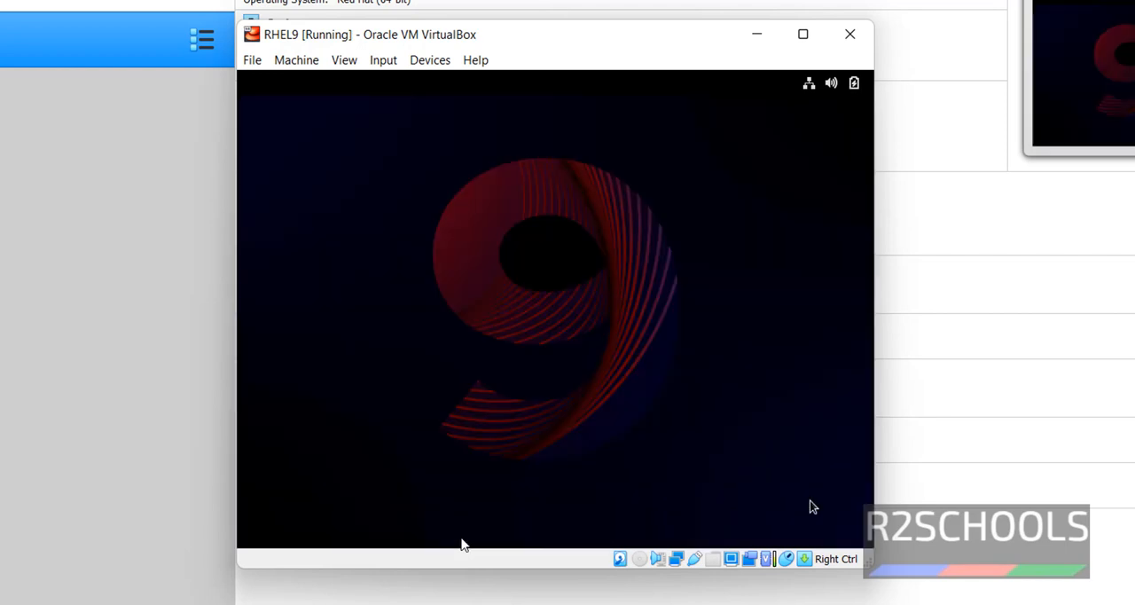